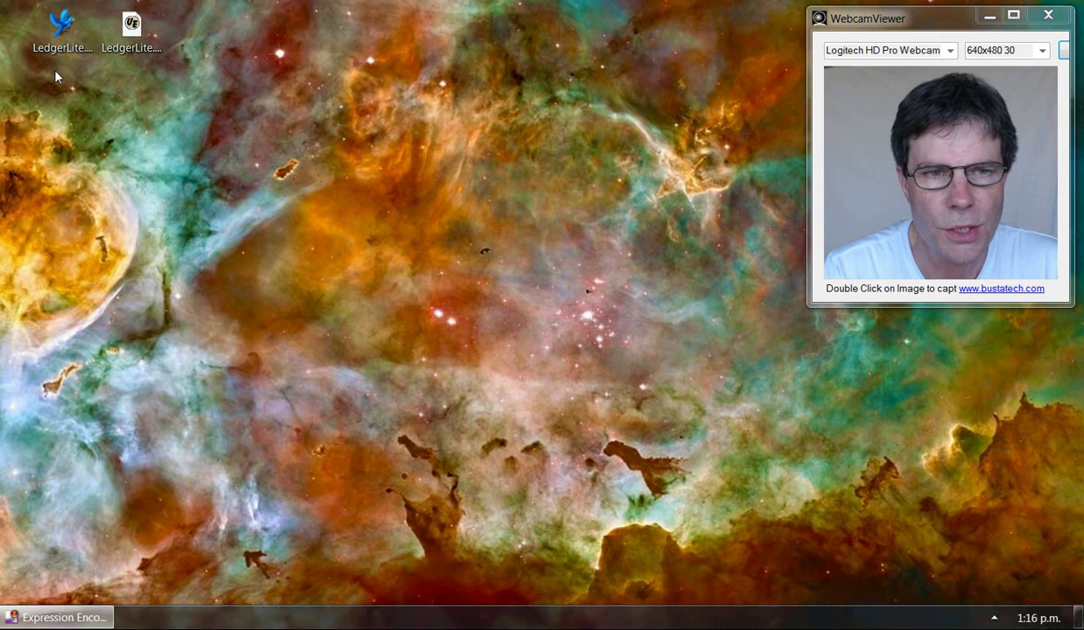
- Launch LedgerLite once and close it again
double_click(63, 28)
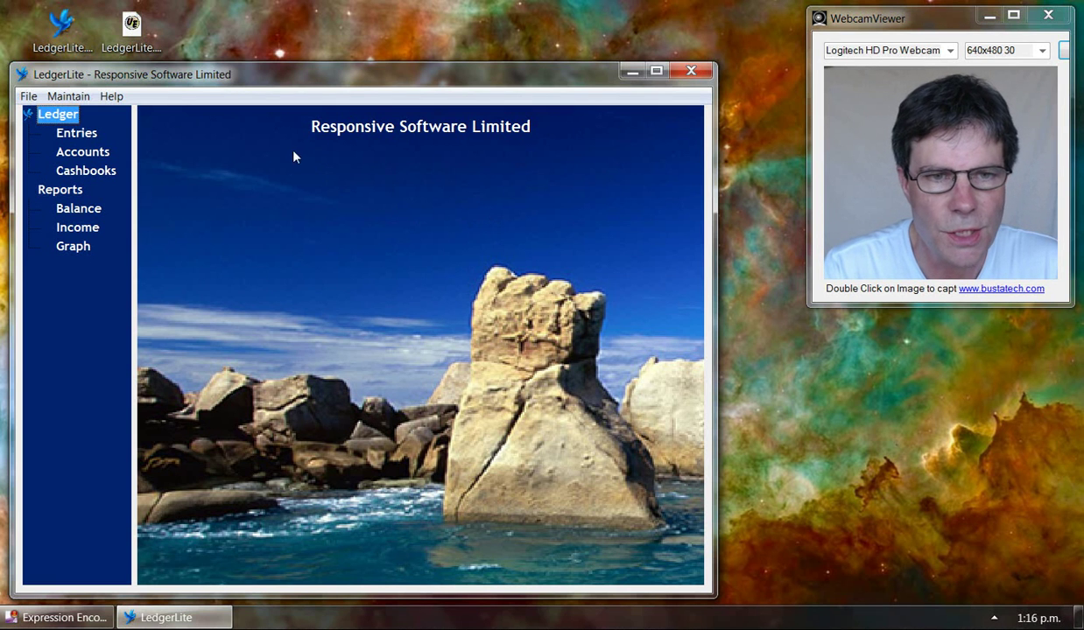
left_click(132, 31)
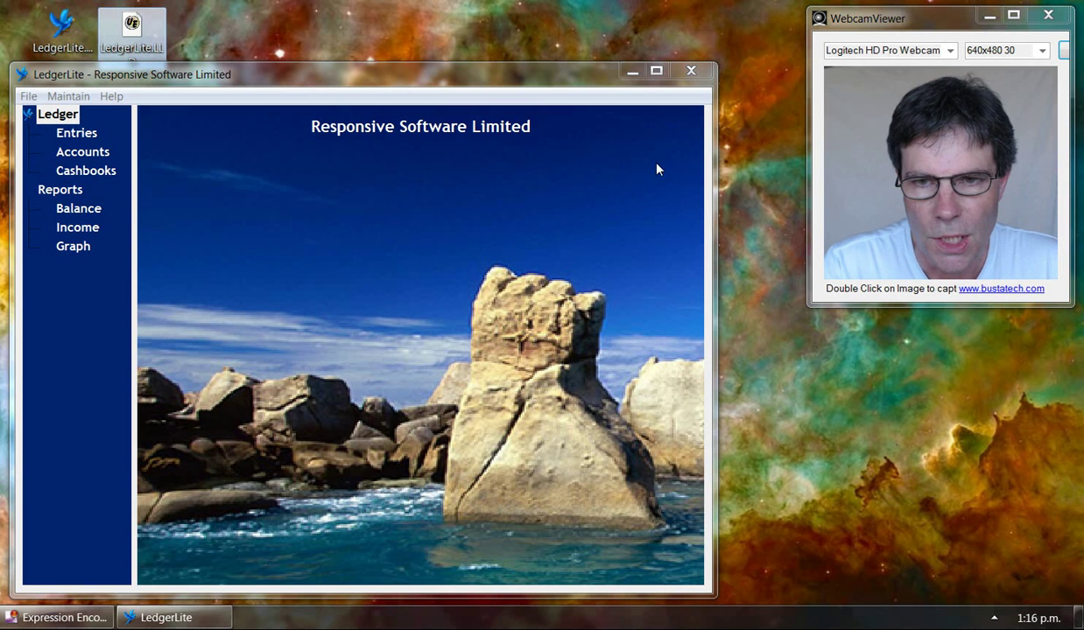
left_click(690, 69)
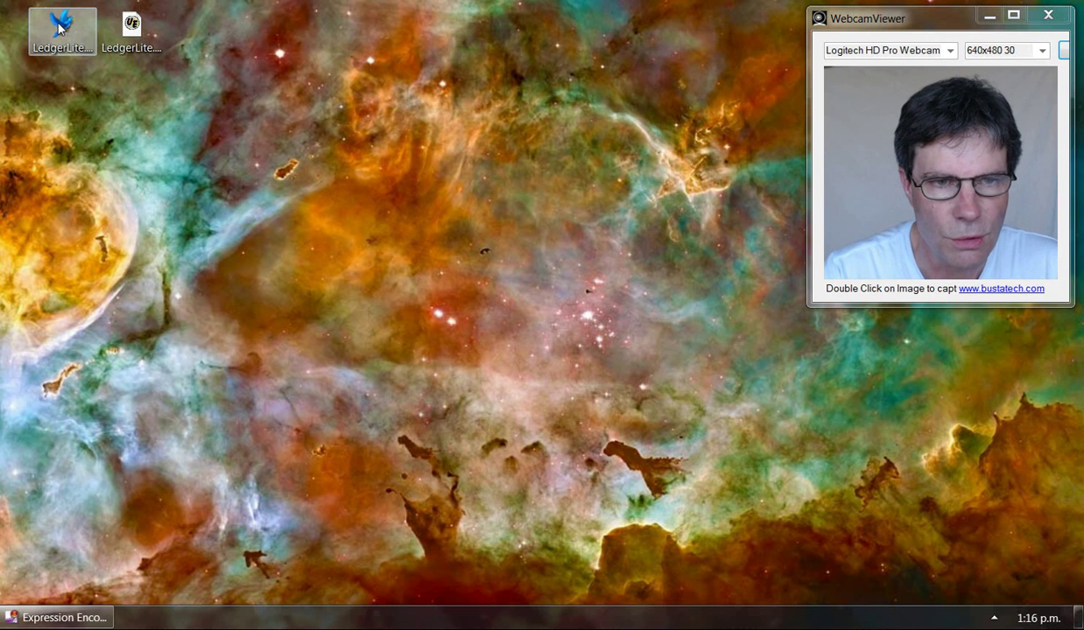
- Create two desktop shortcuts to LedgerLite.exe with Create shortcuts here
left_click_drag(60, 28, 218, 37)
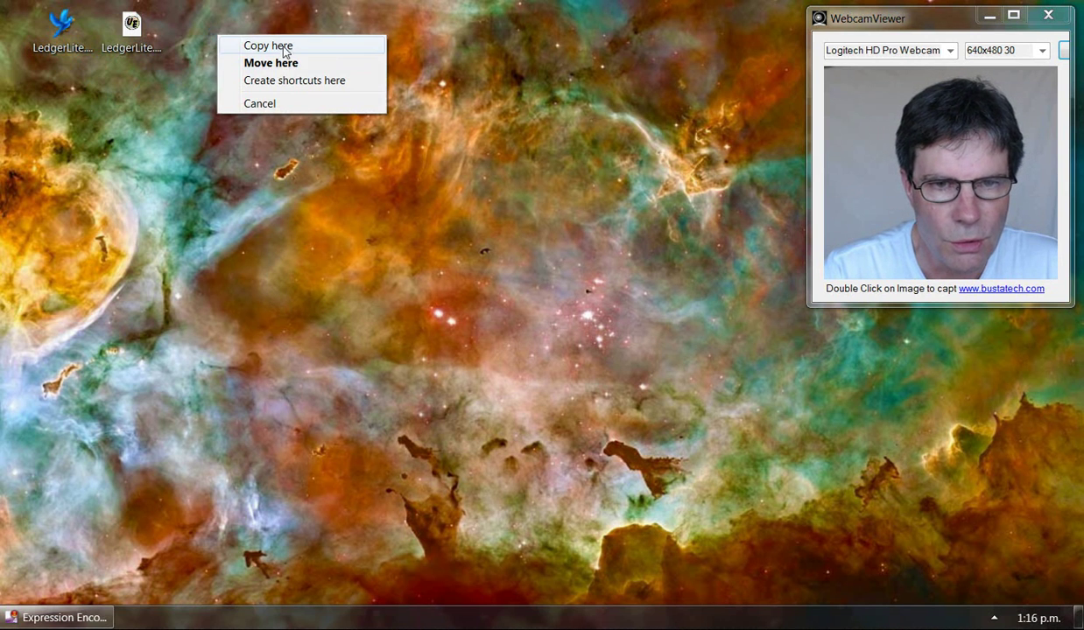
left_click(290, 84)
left_click_drag(56, 35, 289, 39)
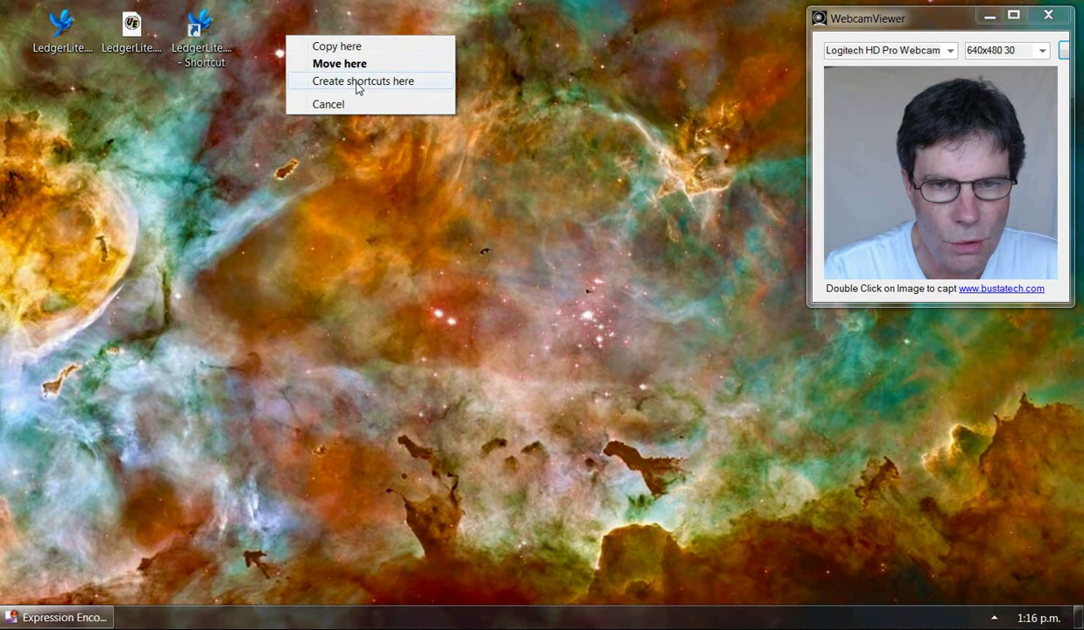
left_click(355, 82)
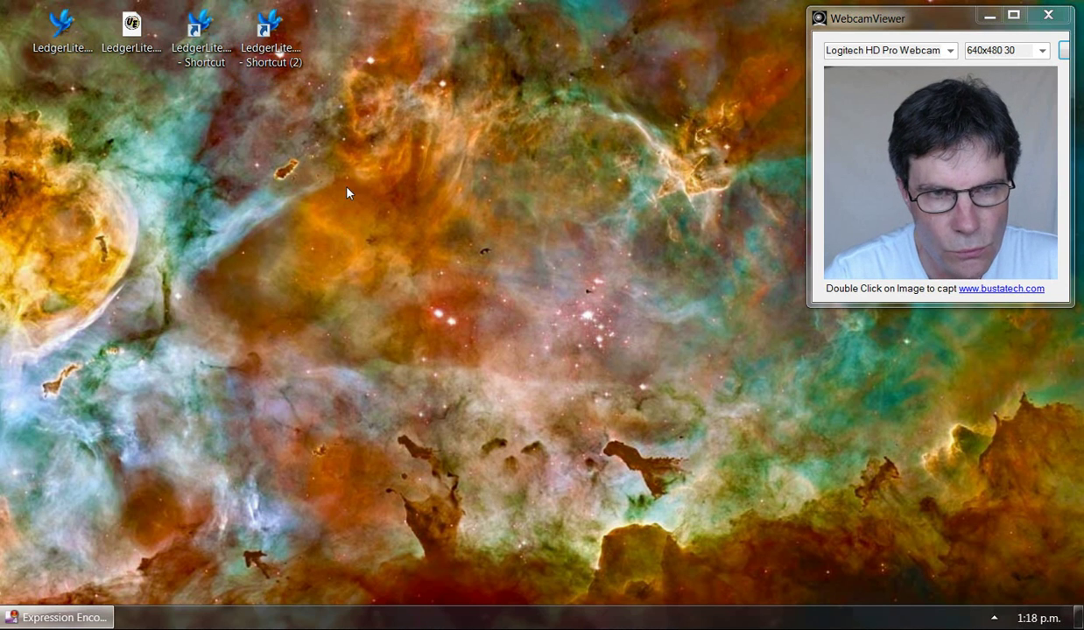
- Rename the shortcuts to 'LedgerLite Client' and 'LedgerLite Server'
left_click(195, 58)
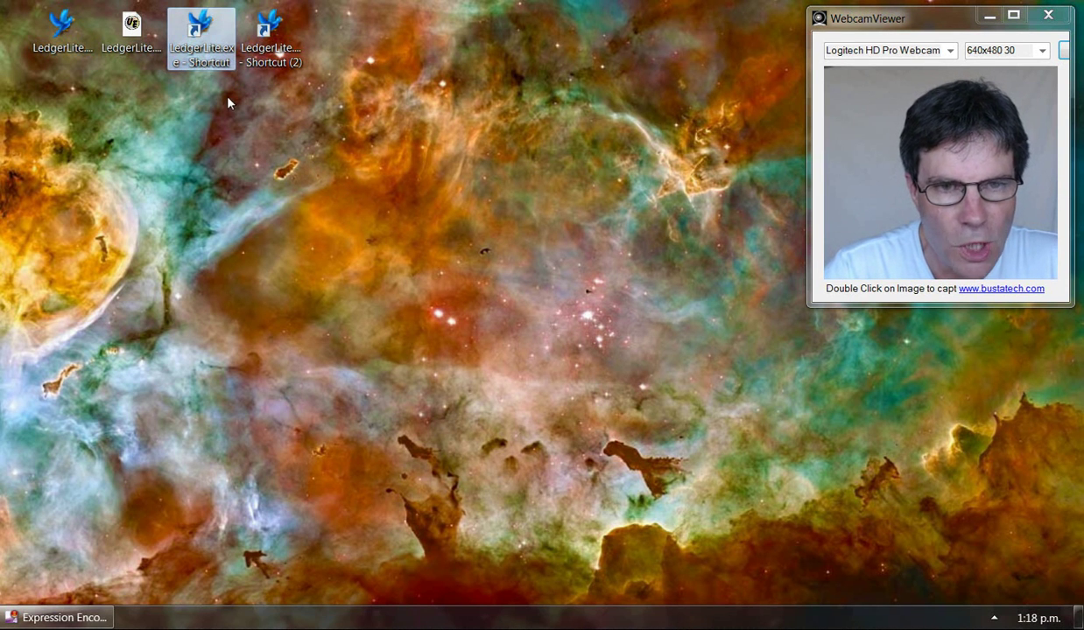
left_click(210, 68)
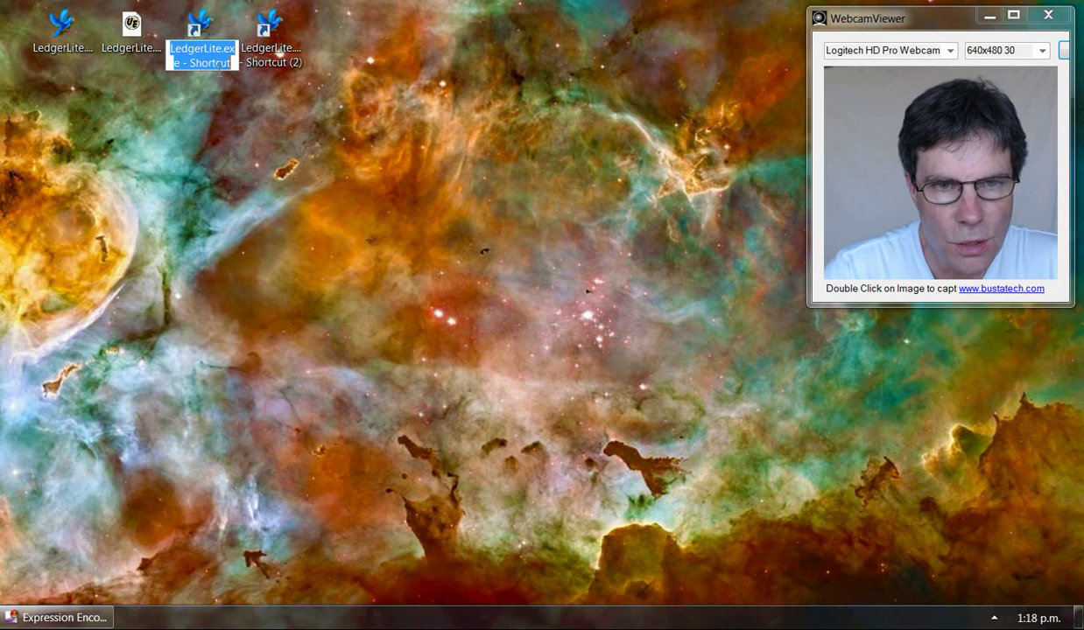
type("Ledge")
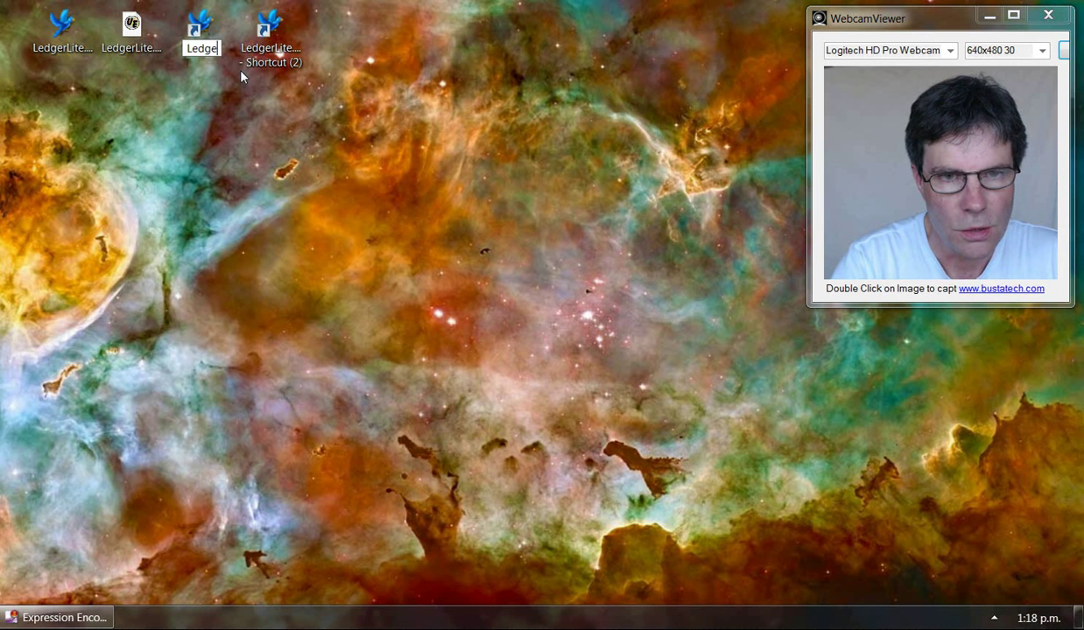
type("rLite Client")
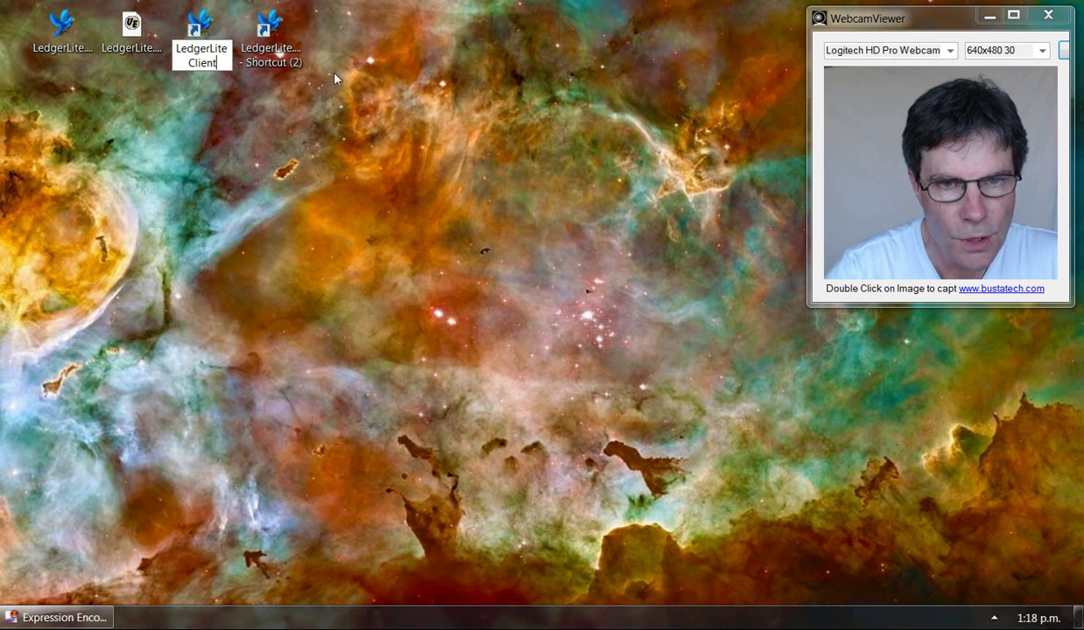
key("Return")
left_click(280, 72)
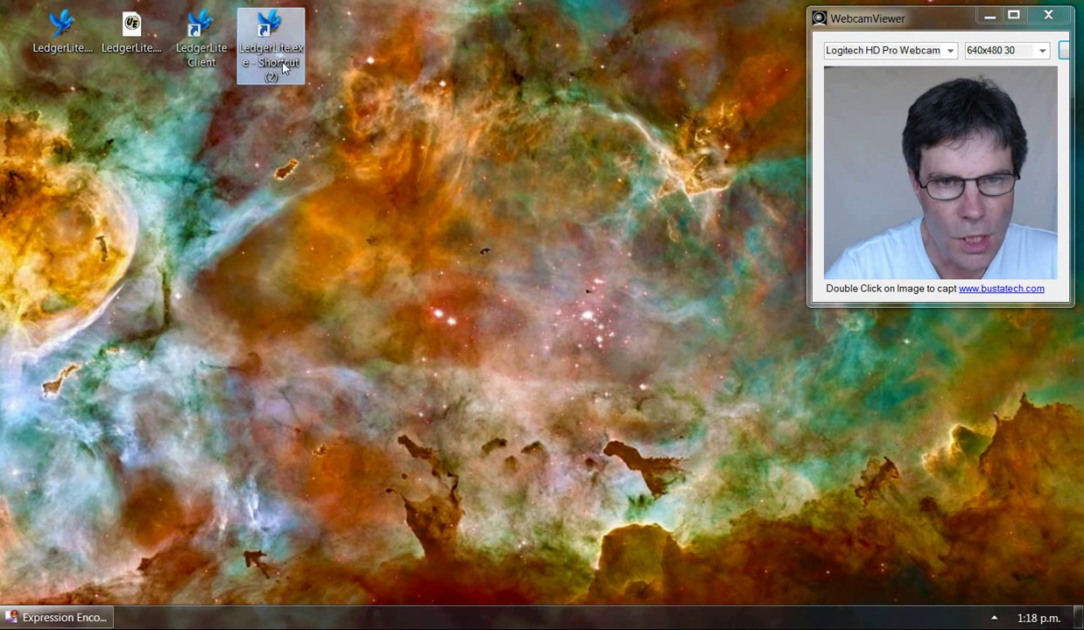
key("F2")
type("Le")
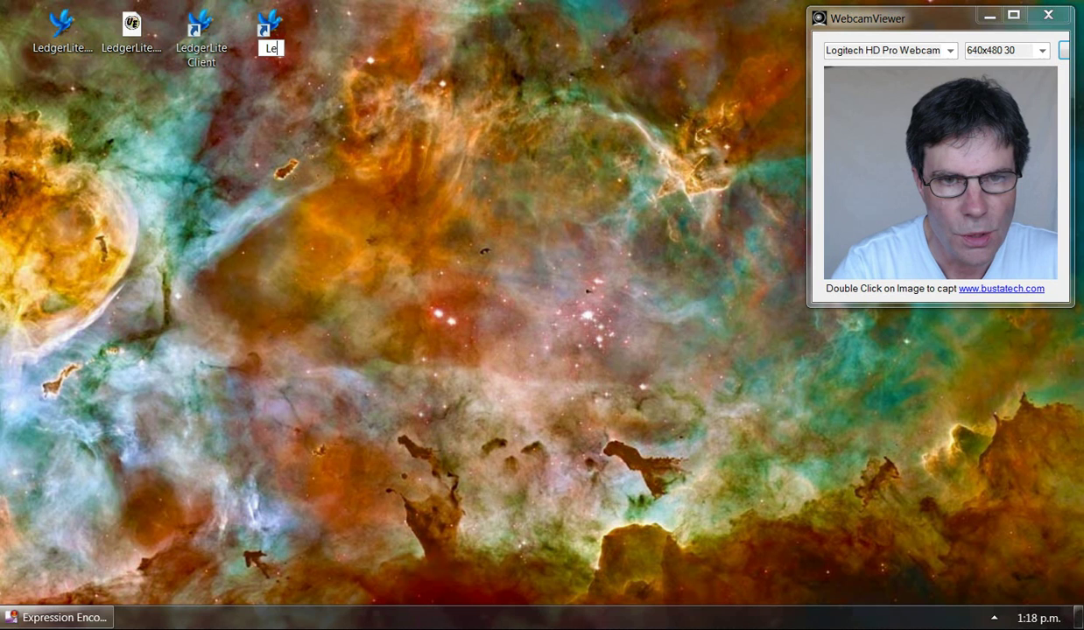
type("dgerLite ")
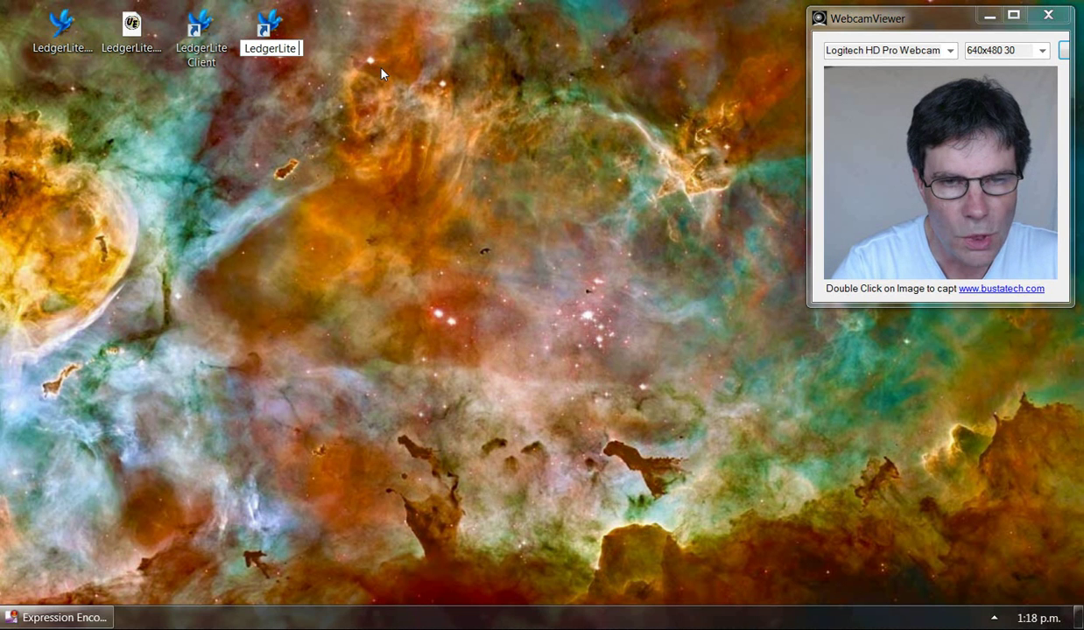
type("Server")
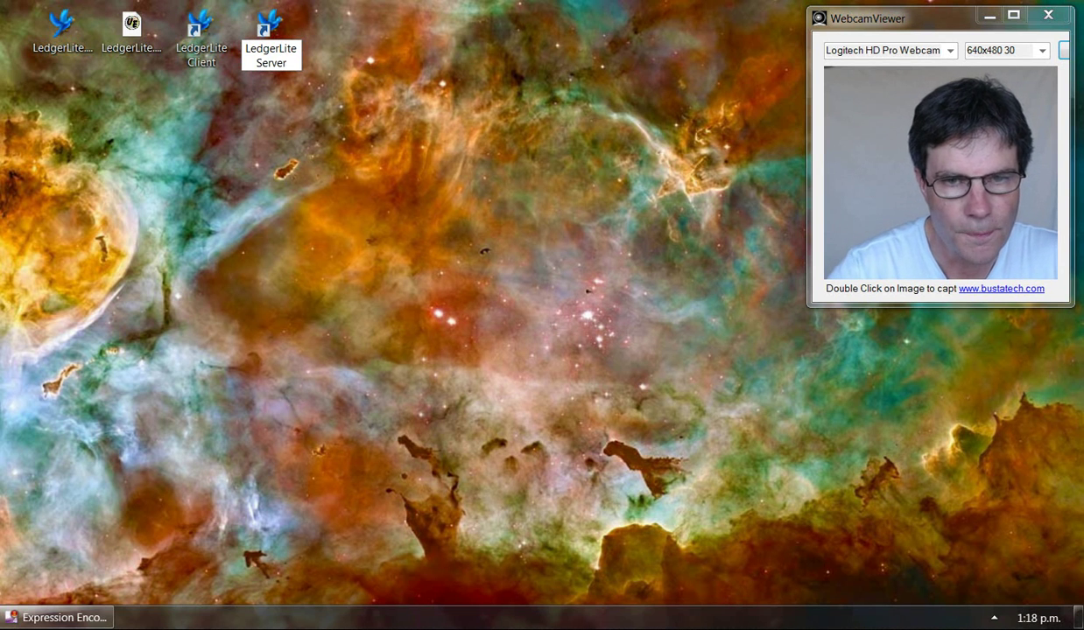
key("Return")
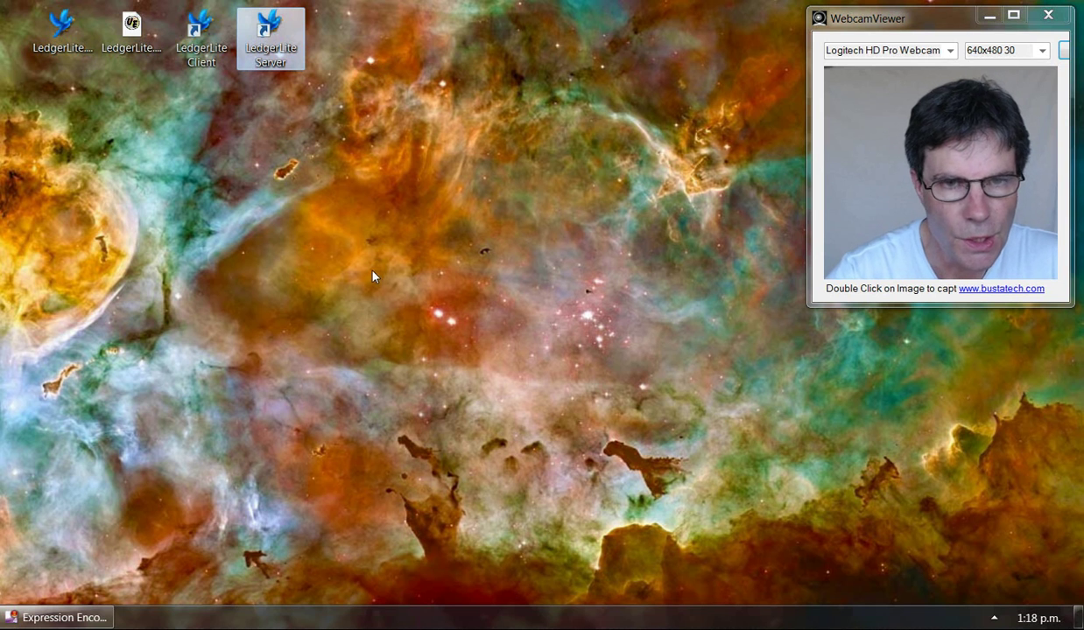
left_click(187, 61)
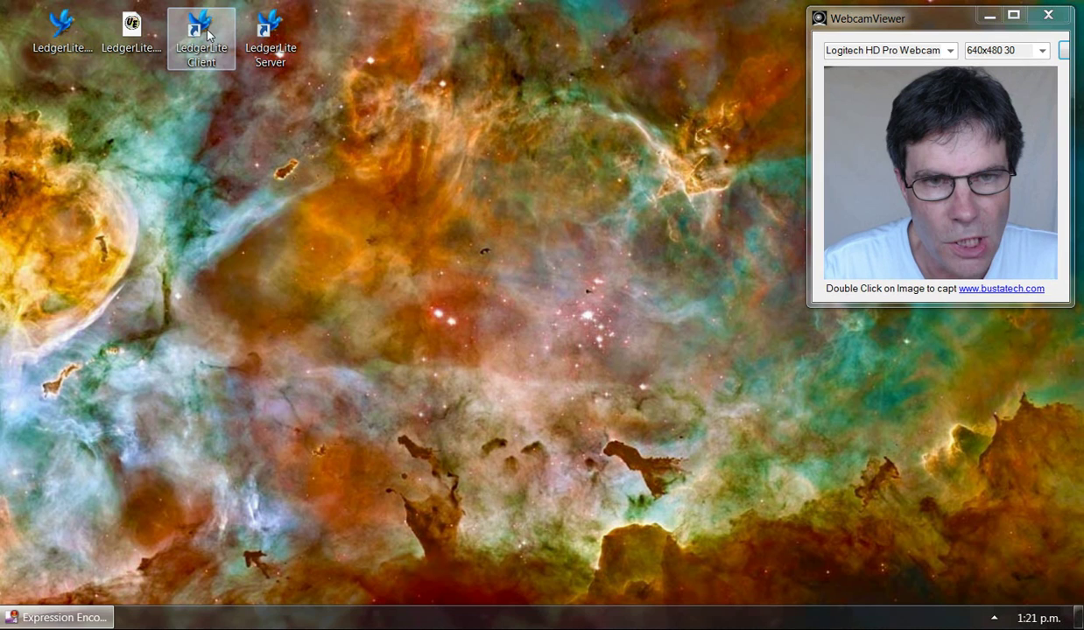
- Append /c to the Target of the LedgerLite Client shortcut in its Properties
right_click(204, 33)
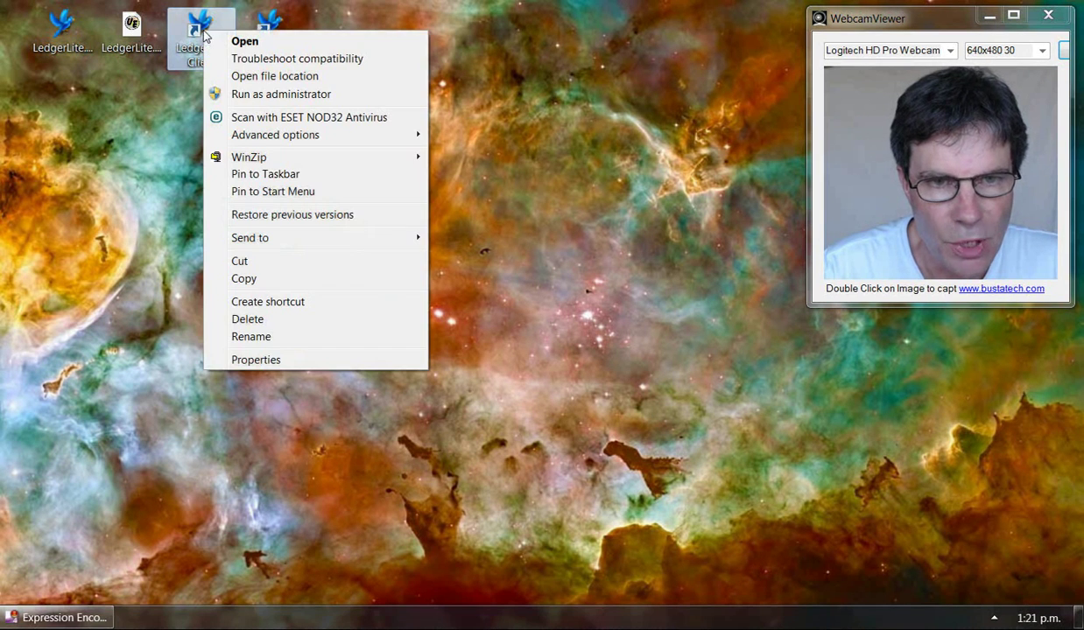
left_click(270, 360)
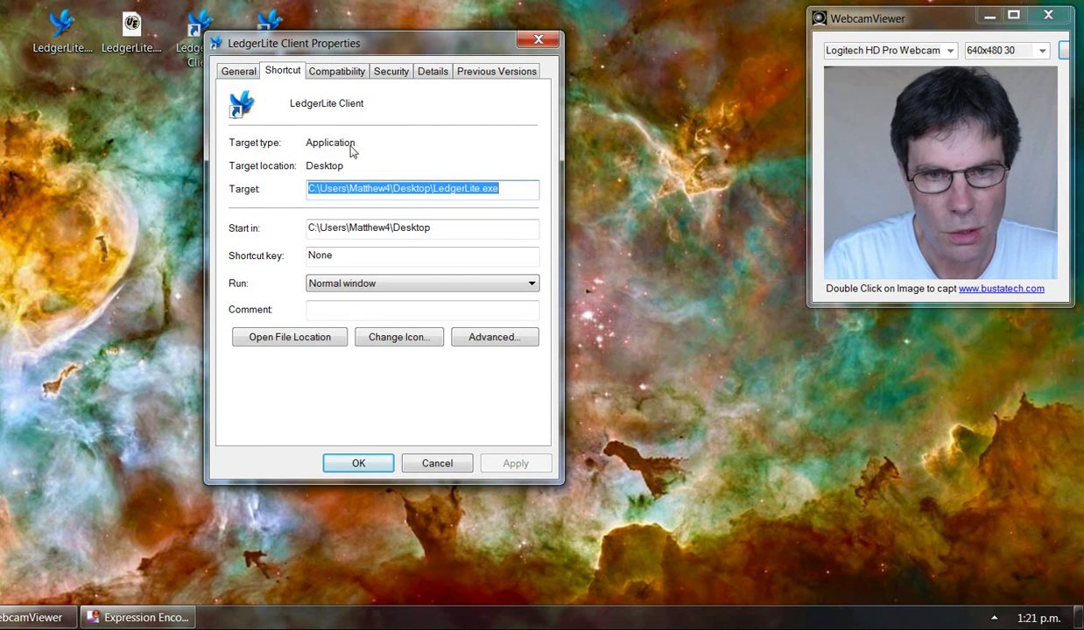
left_click(501, 185)
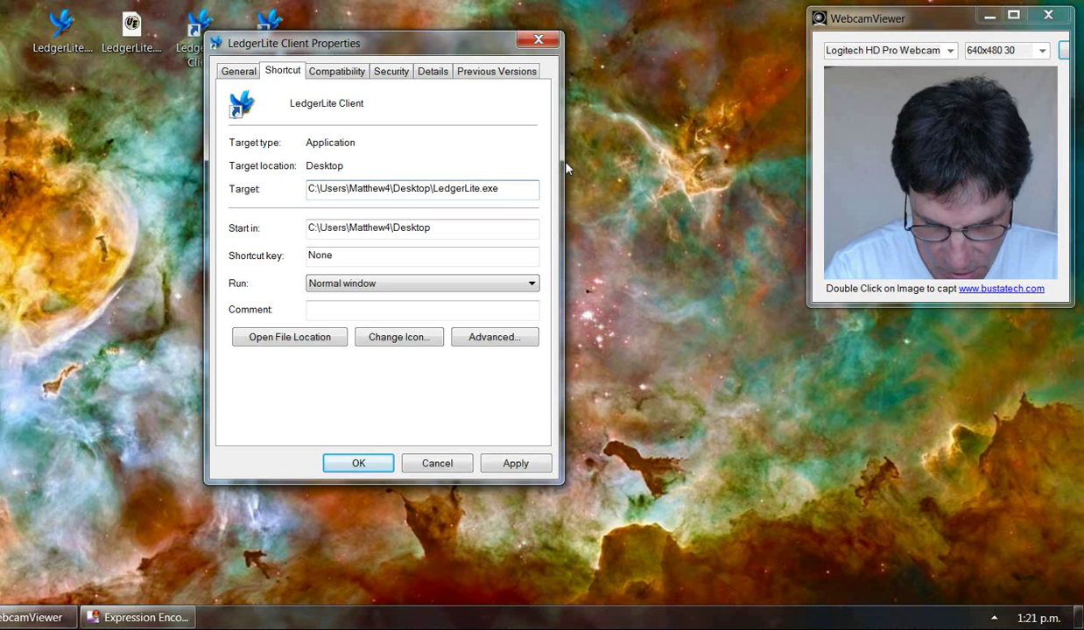
type("/")
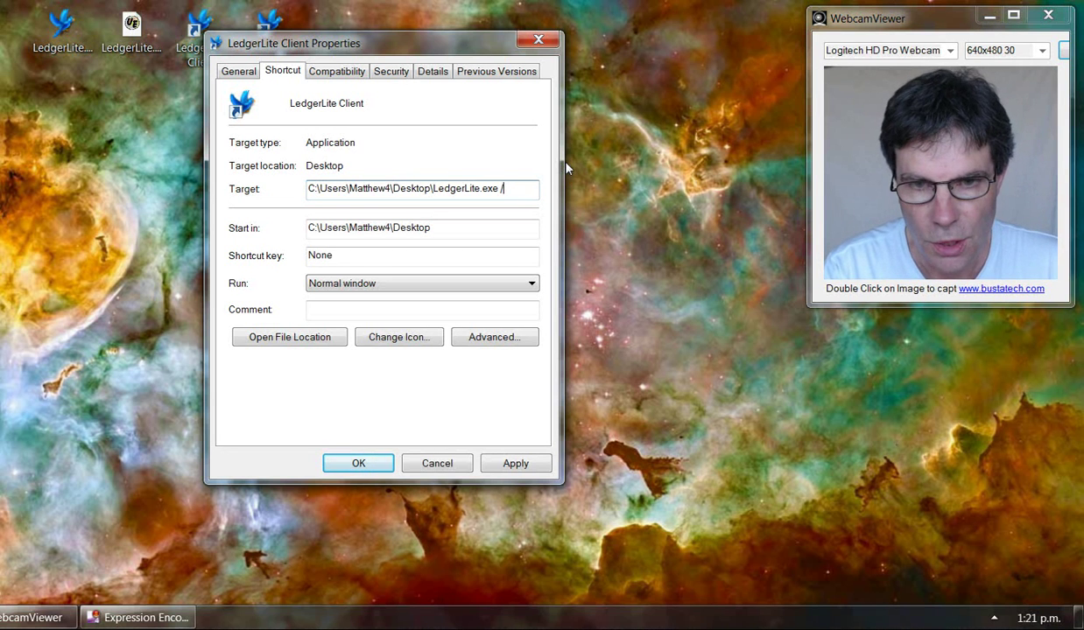
type("c")
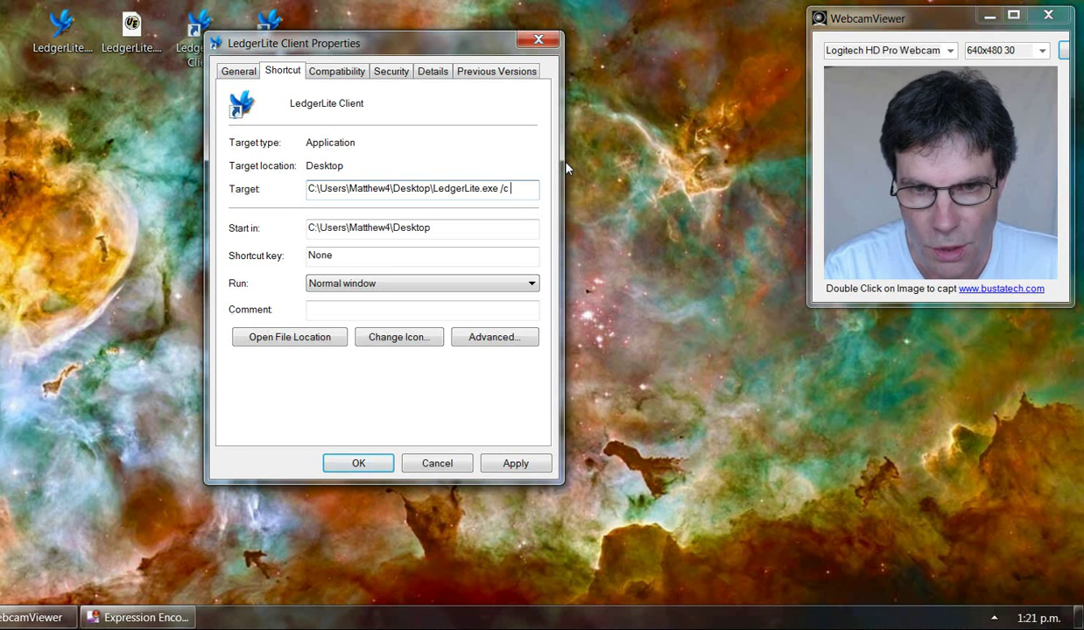
- Save the Client change, then append /s to the LedgerLite Server shortcut's Target and save
left_click(365, 465)
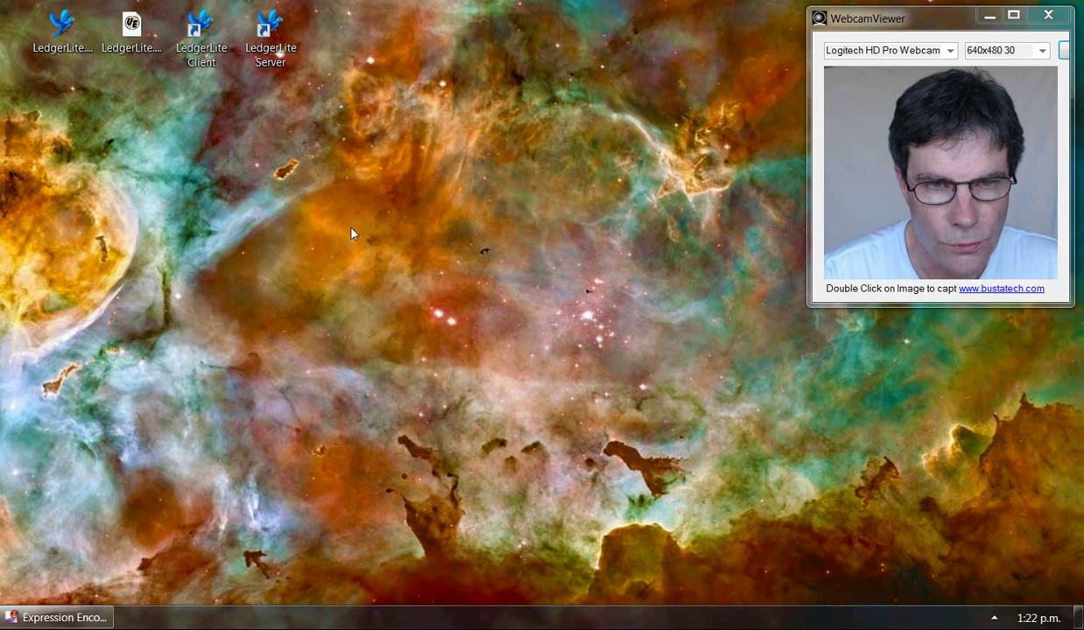
right_click(269, 37)
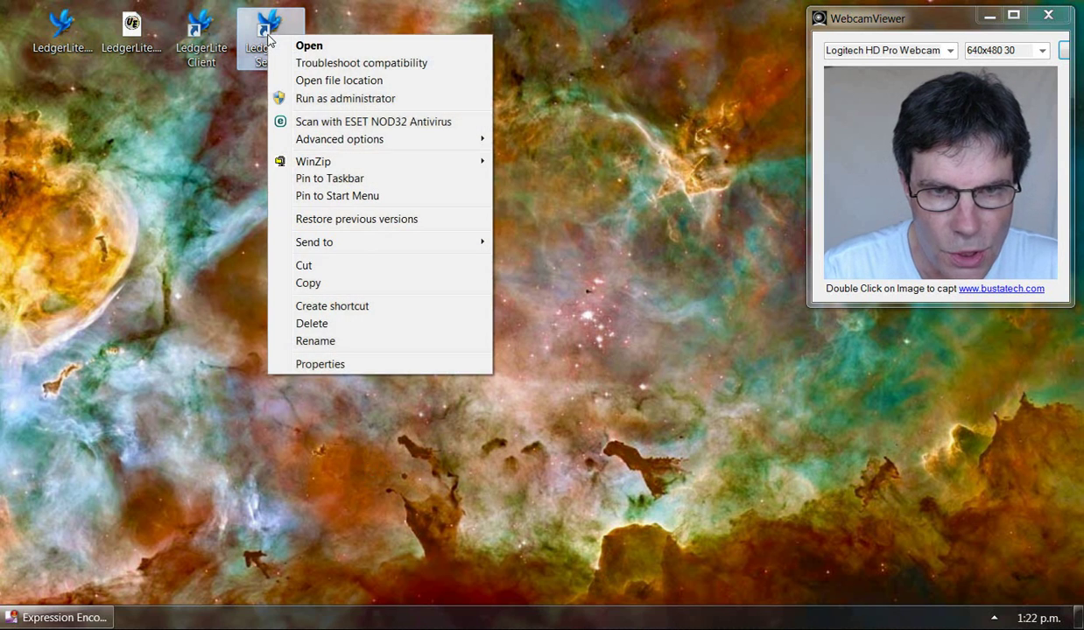
left_click(315, 355)
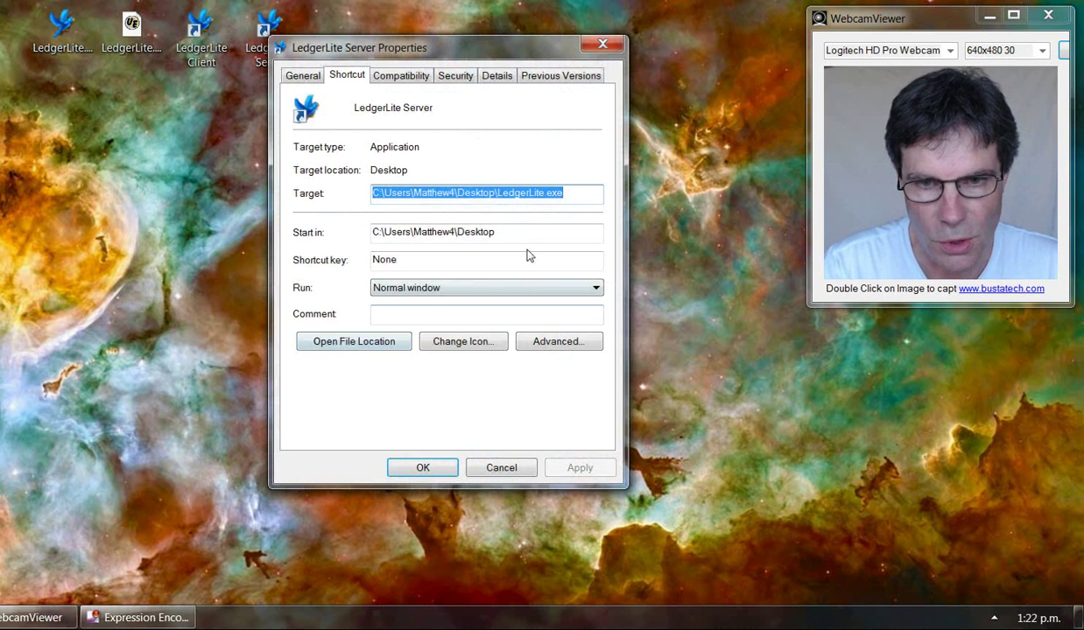
left_click(591, 194)
type("/")
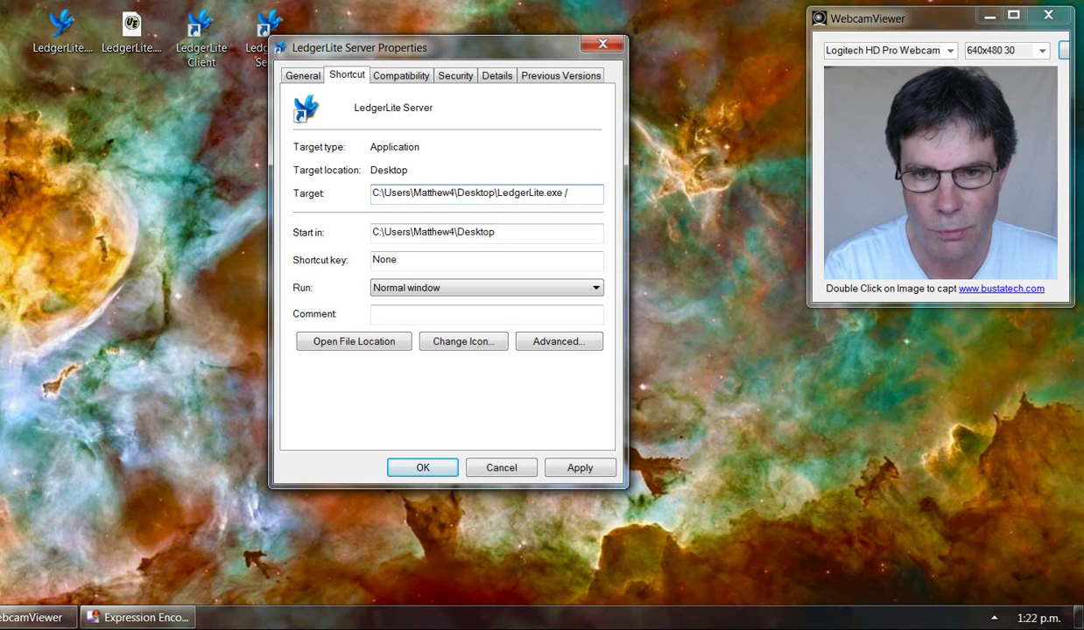
type("s")
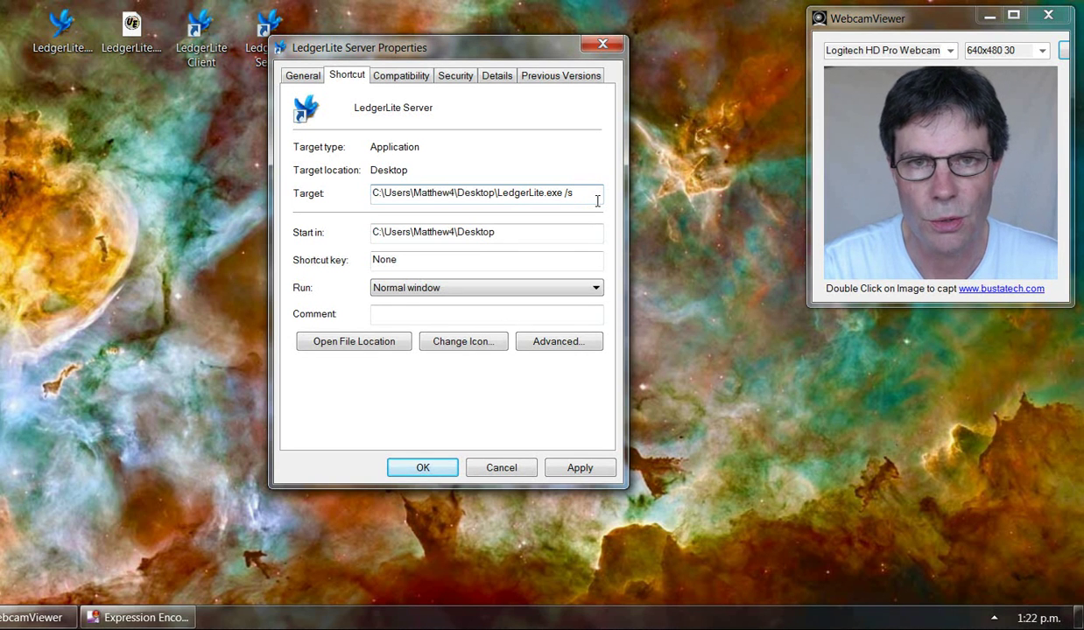
left_click(444, 467)
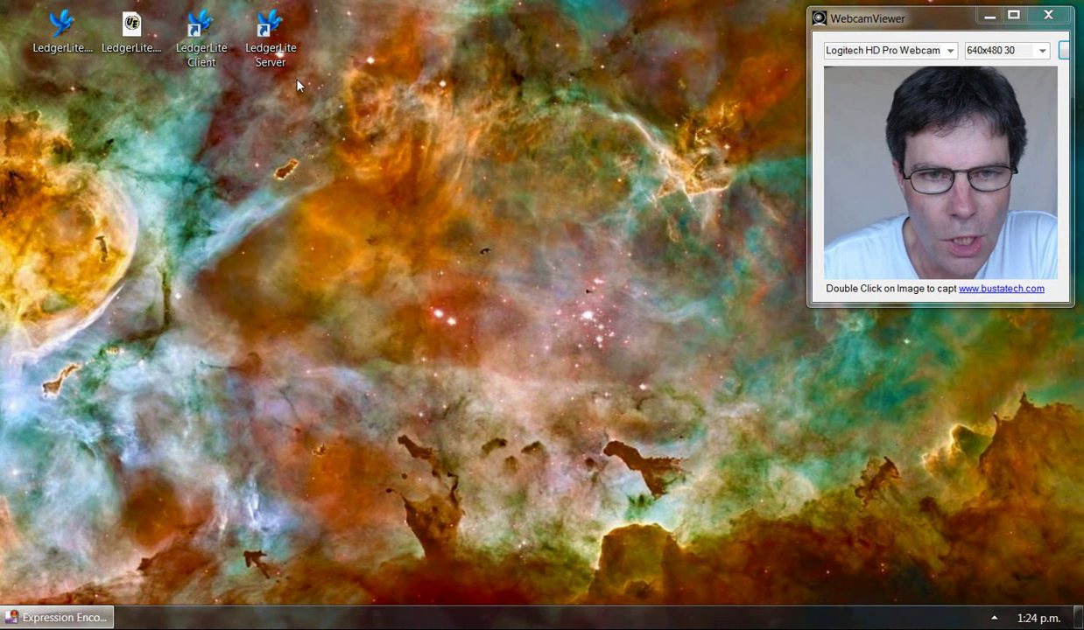
- Launch the LedgerLite Server shortcut so the server runs at 192.168.1.65
double_click(268, 33)
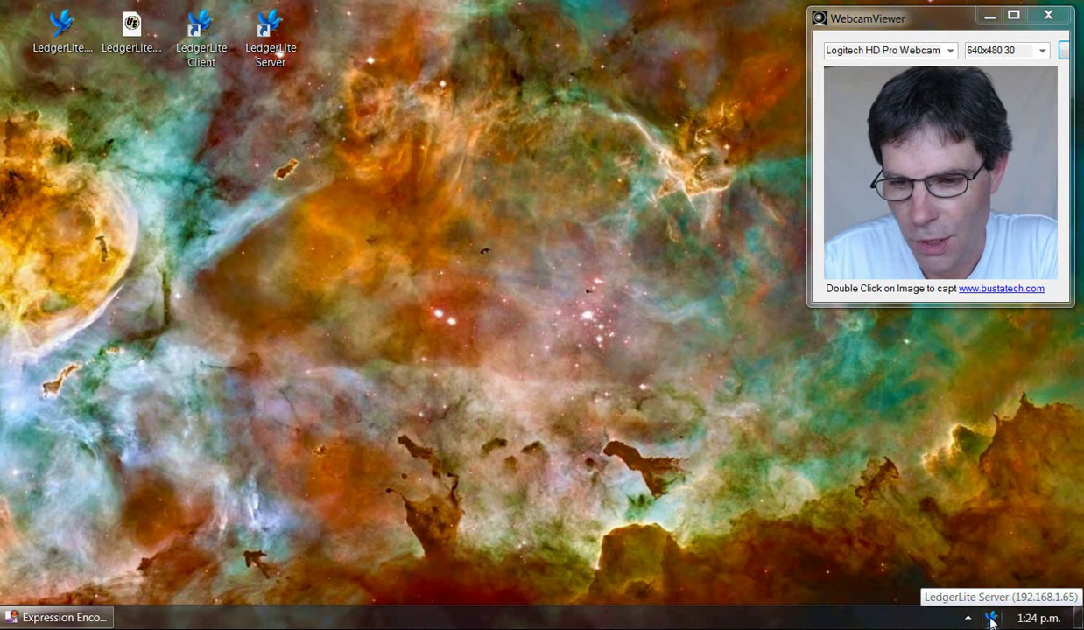
- Open the server window from its tray icon and show the empty Maintain Users list
double_click(990, 620)
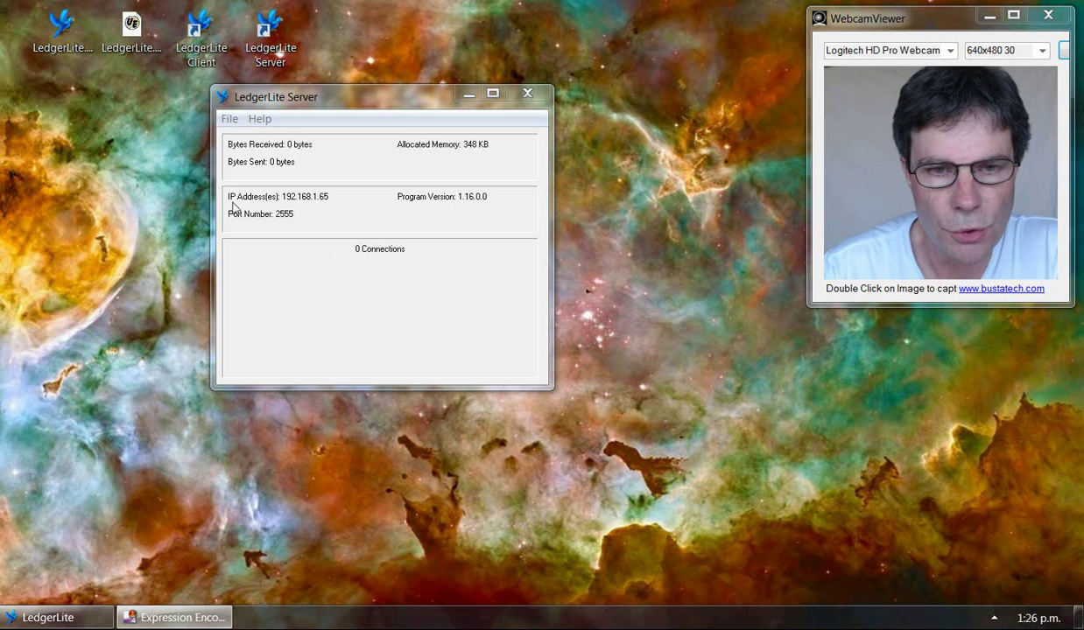
left_click(228, 123)
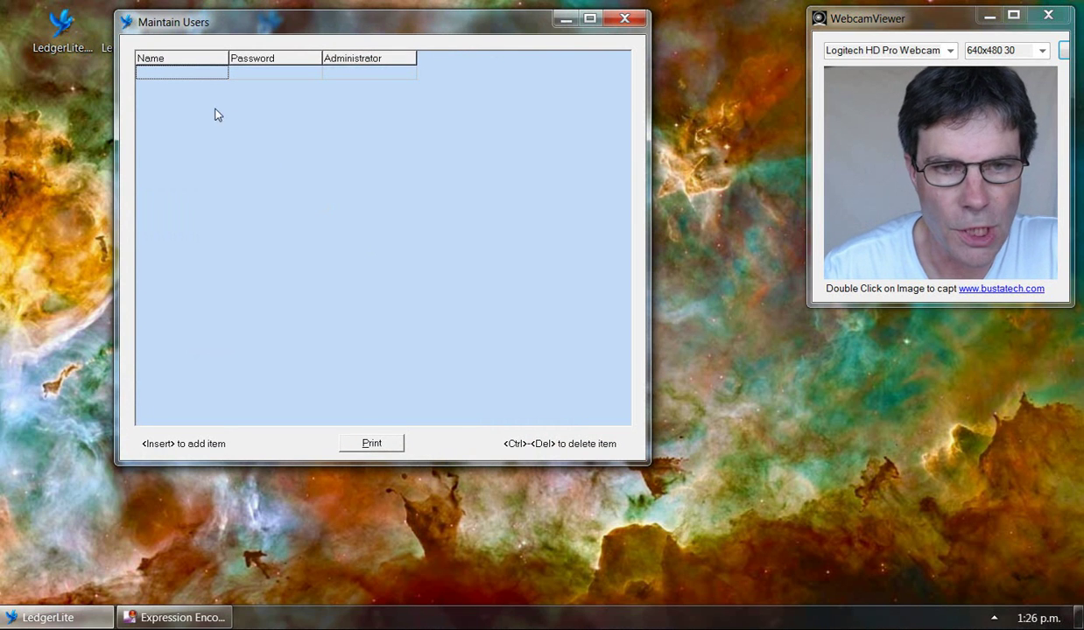
- Add the first user with Administrator set to Y
left_click(183, 74)
type("fe")
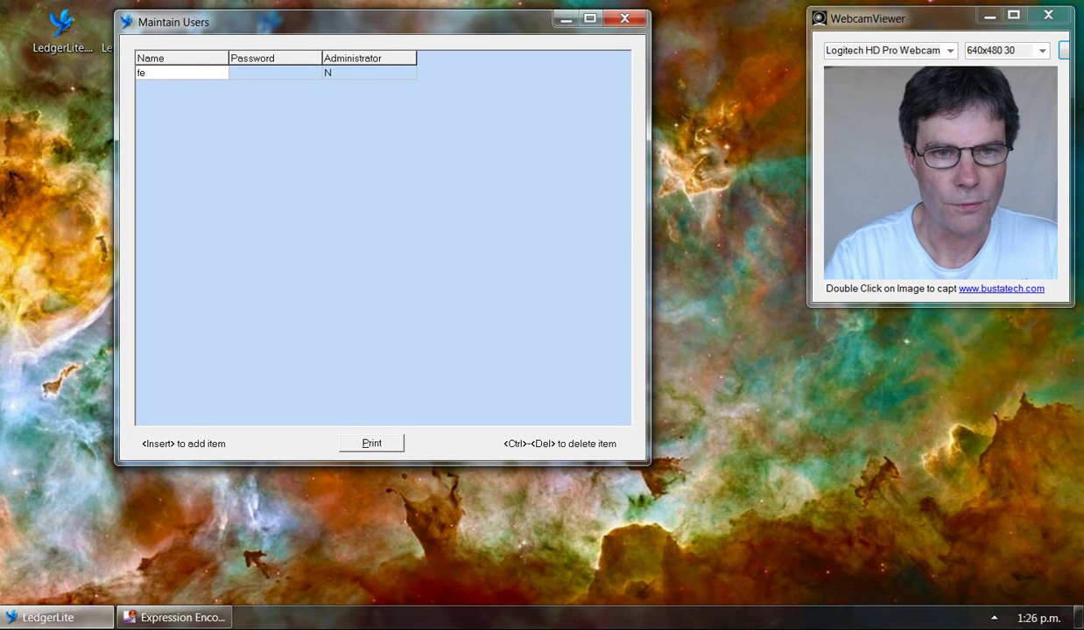
key("BackSpace")
type("red")
key("Return")
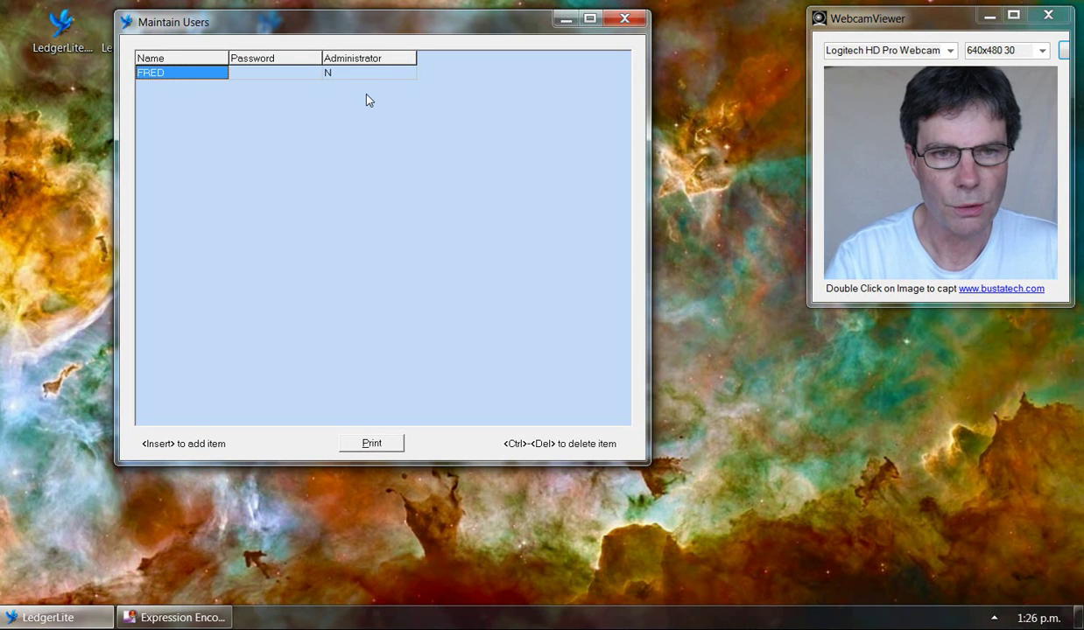
key("Tab")
key("Tab")
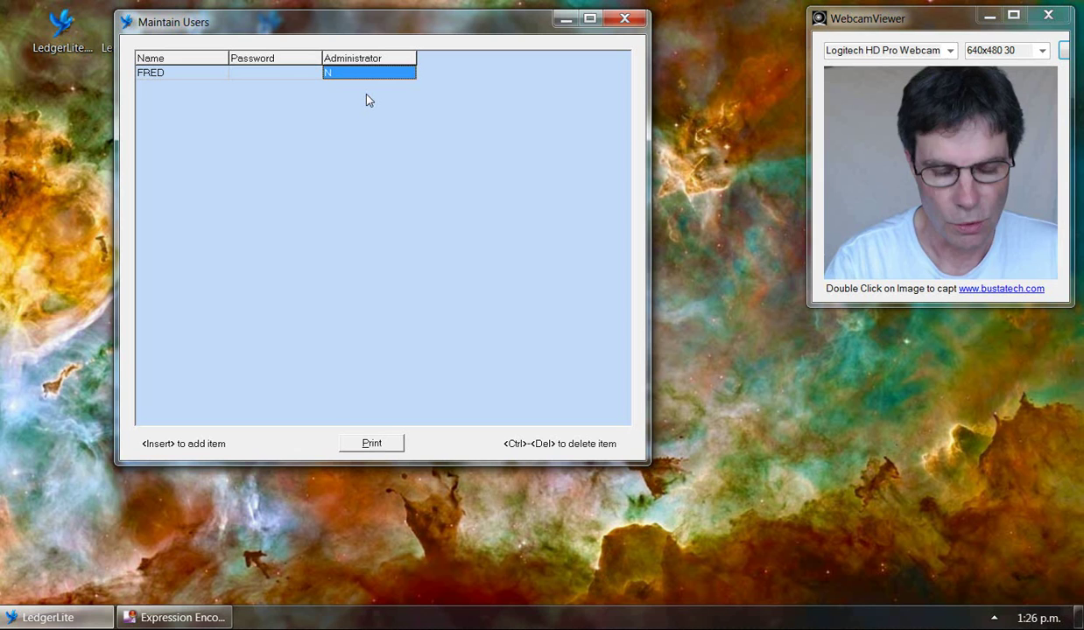
type("y")
key("Return")
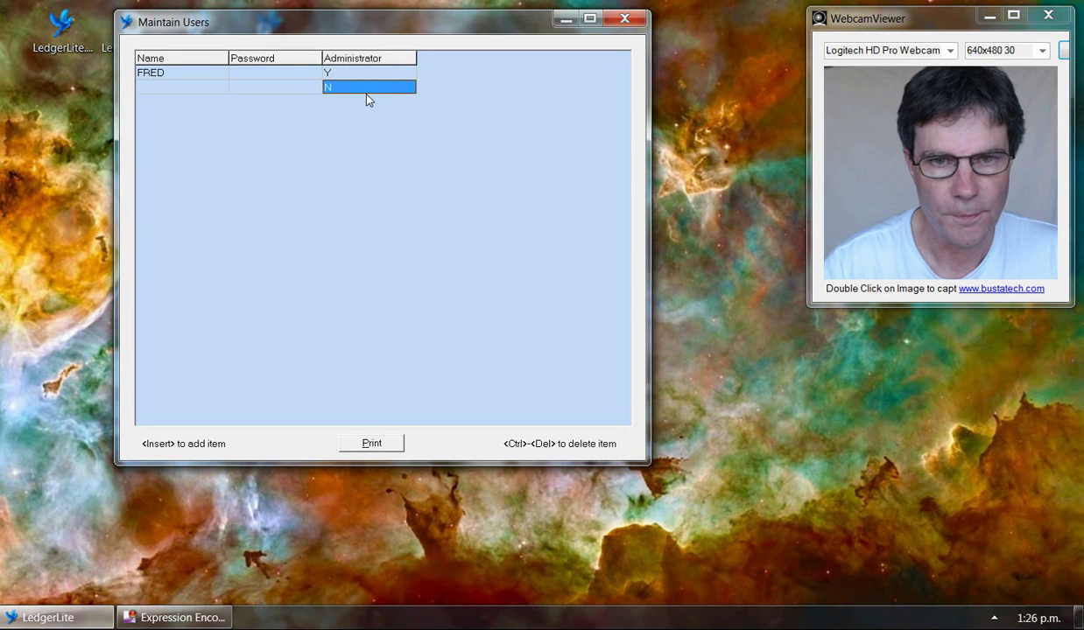
- Add the second, non-administrator user, close the list and move the server window bottom-right
key("shift+Tab")
key("shift+Tab")
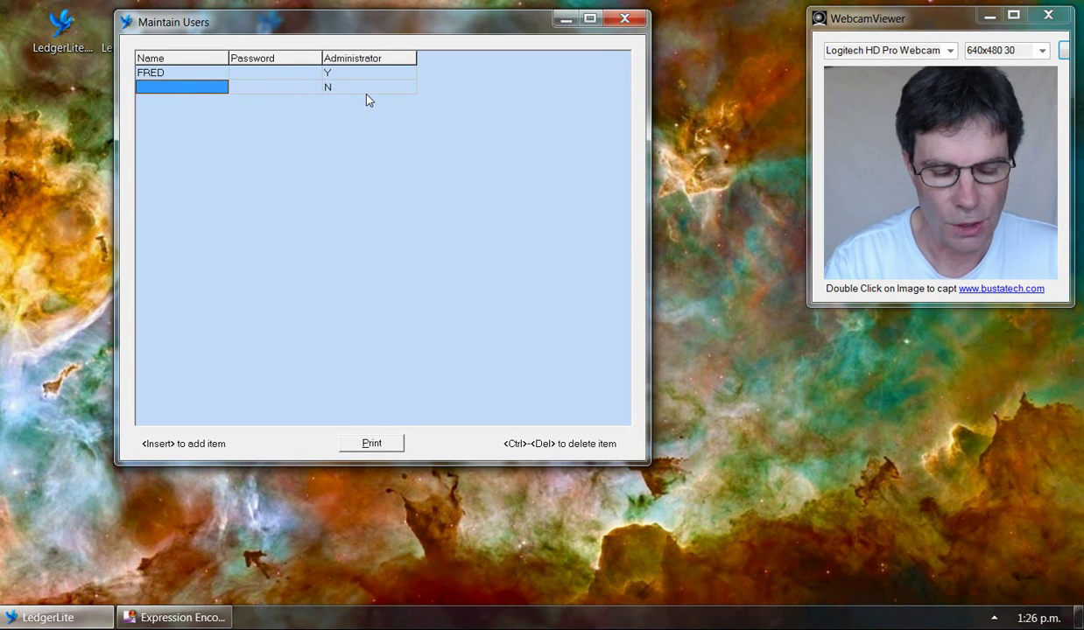
type("tom")
key("Return")
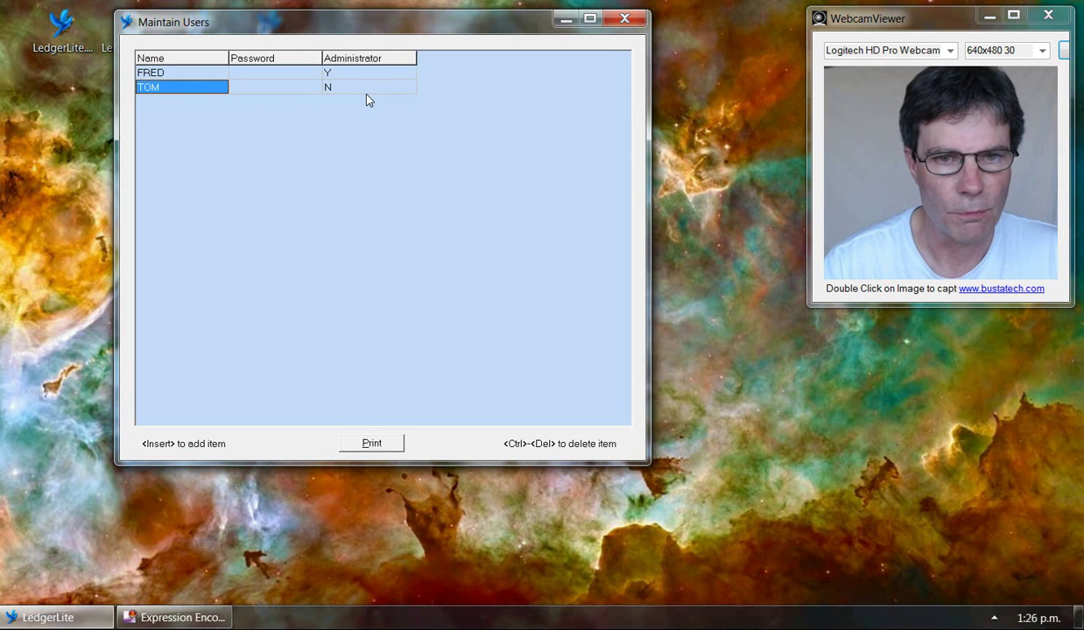
key("Tab")
key("Tab")
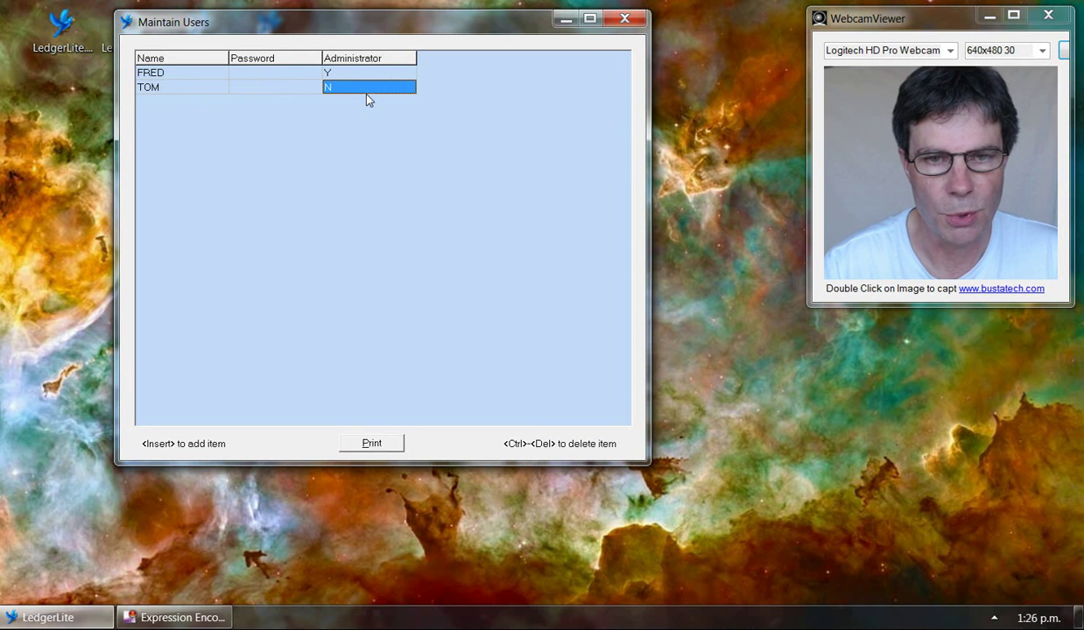
key("shift+Tab")
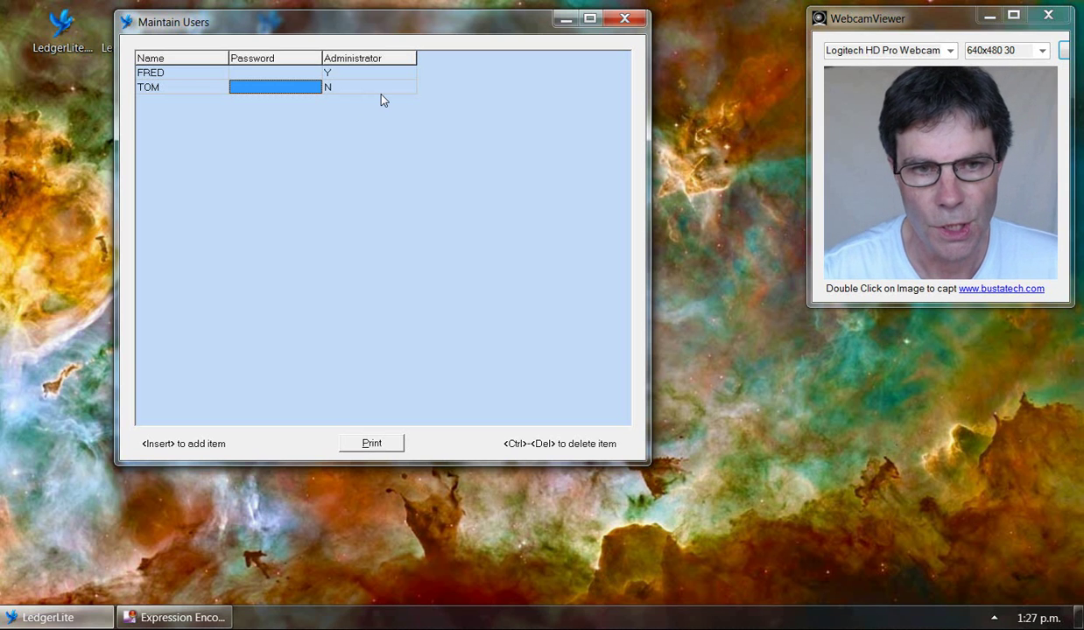
key("Escape")
left_click_drag(364, 100, 889, 330)
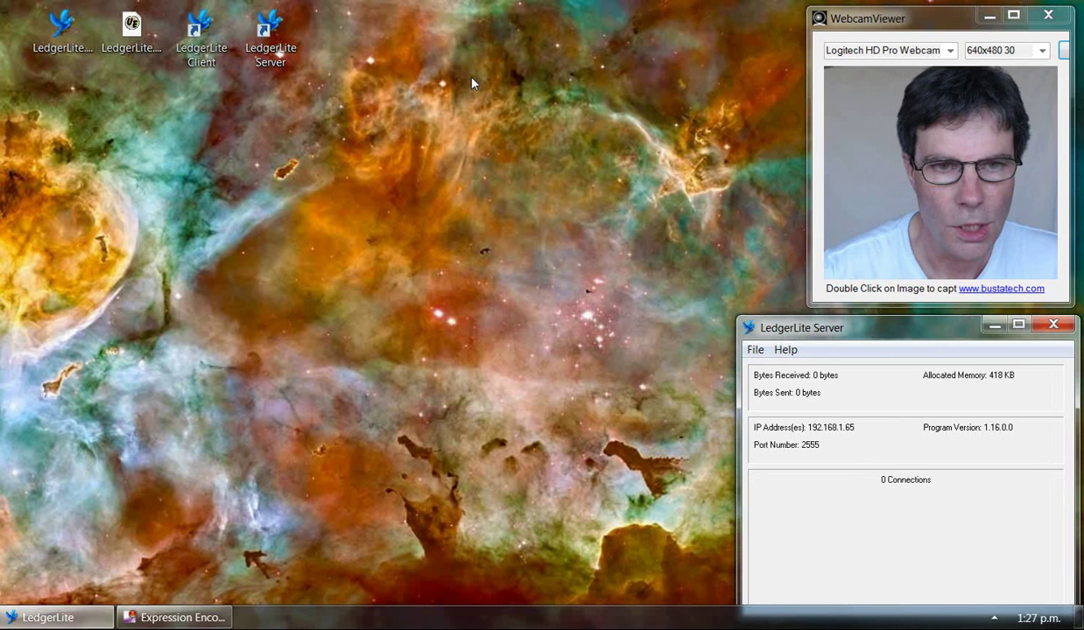
- Start a client on server 192.168.1.65, port 2555, logged in as the administrator user
double_click(200, 31)
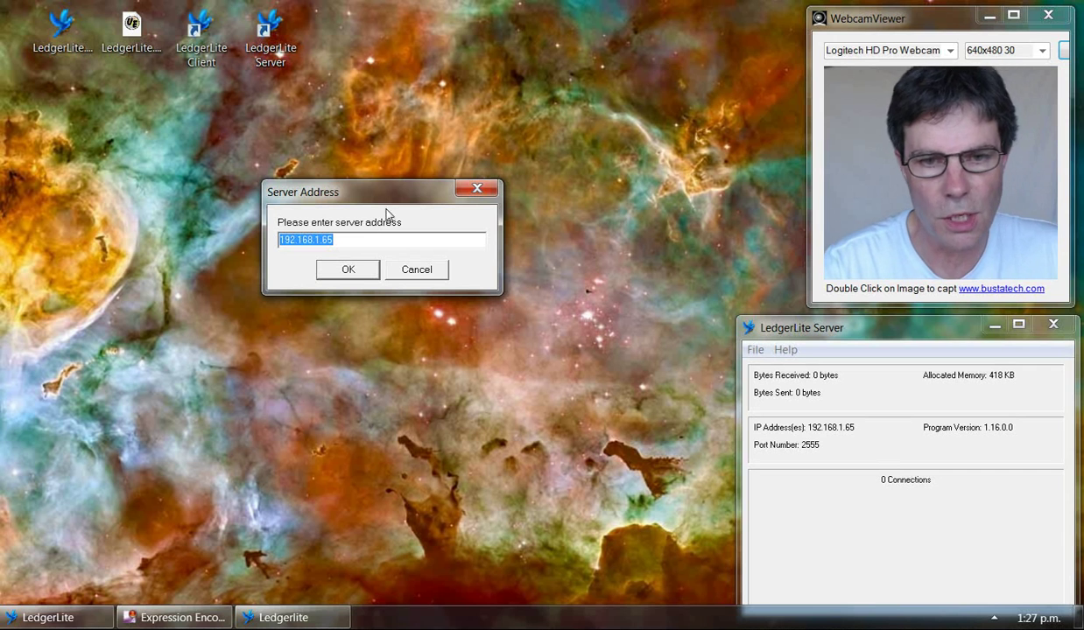
left_click(349, 240)
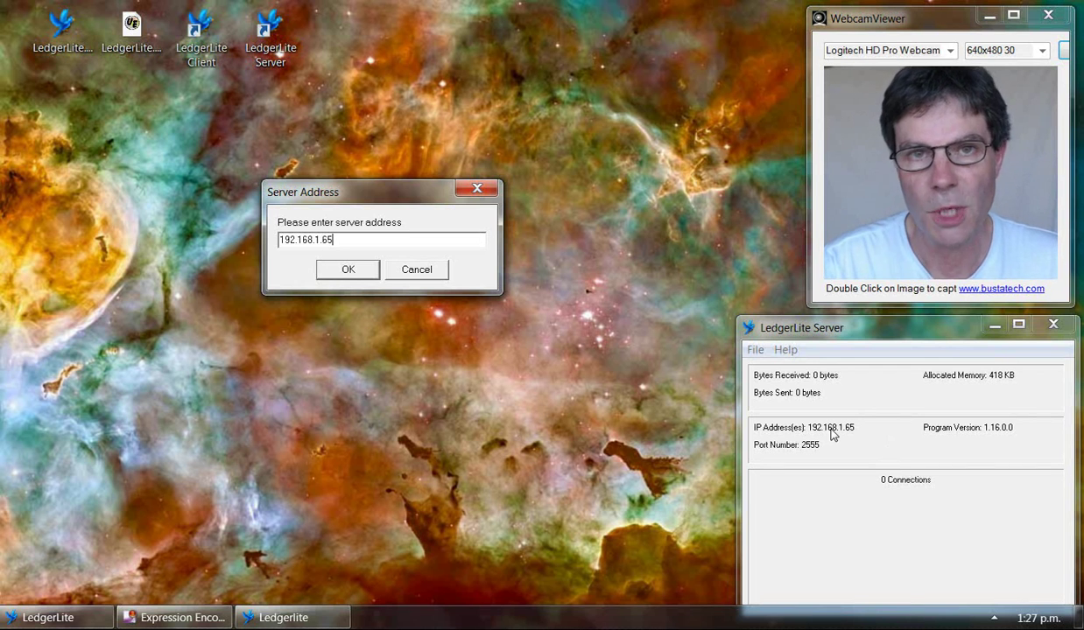
left_click(346, 276)
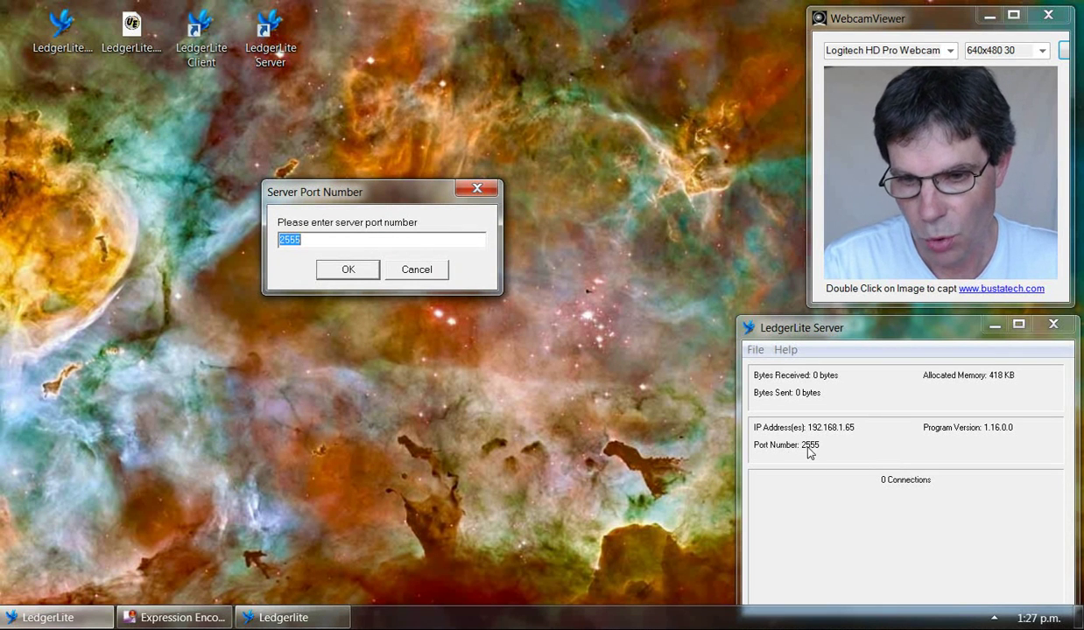
left_click(366, 274)
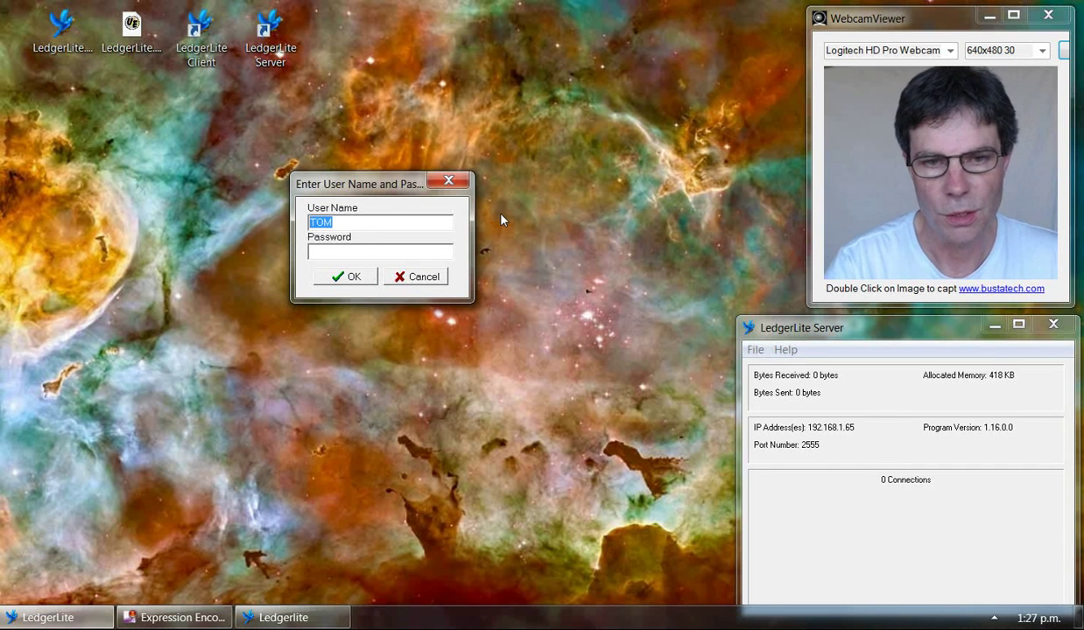
type("fred")
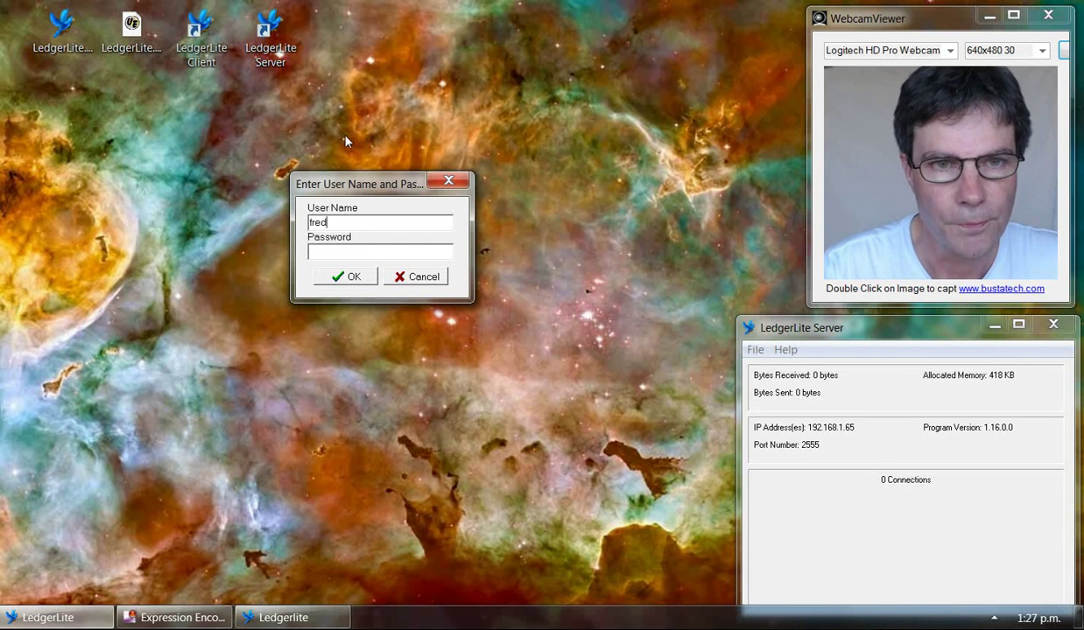
left_click(354, 280)
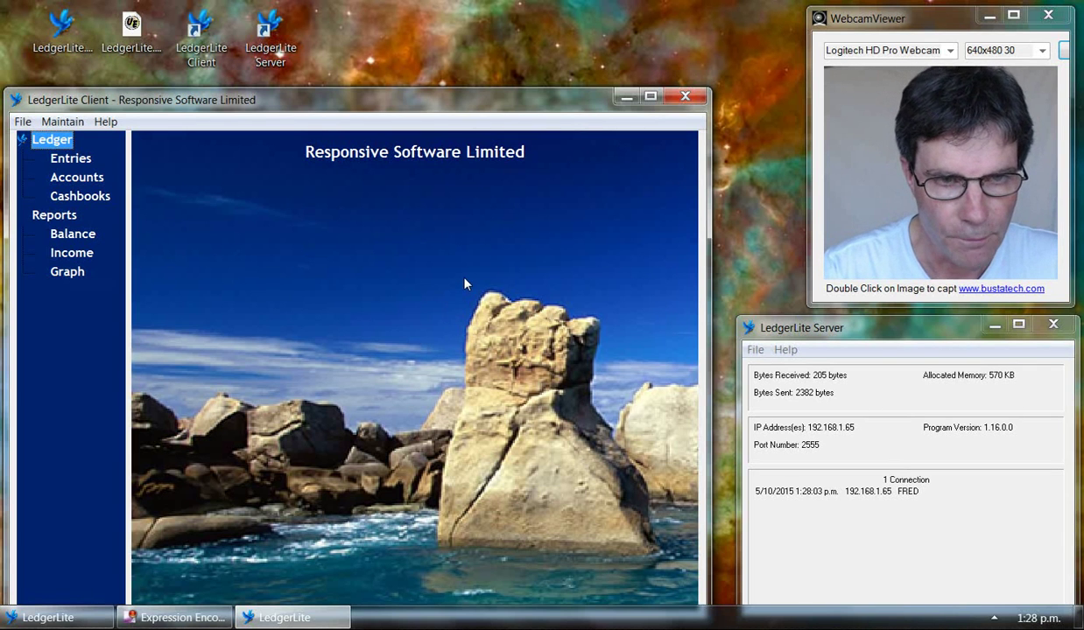
- Start a second client on port 2555 as the non-administrator user, then view server connections
double_click(194, 33)
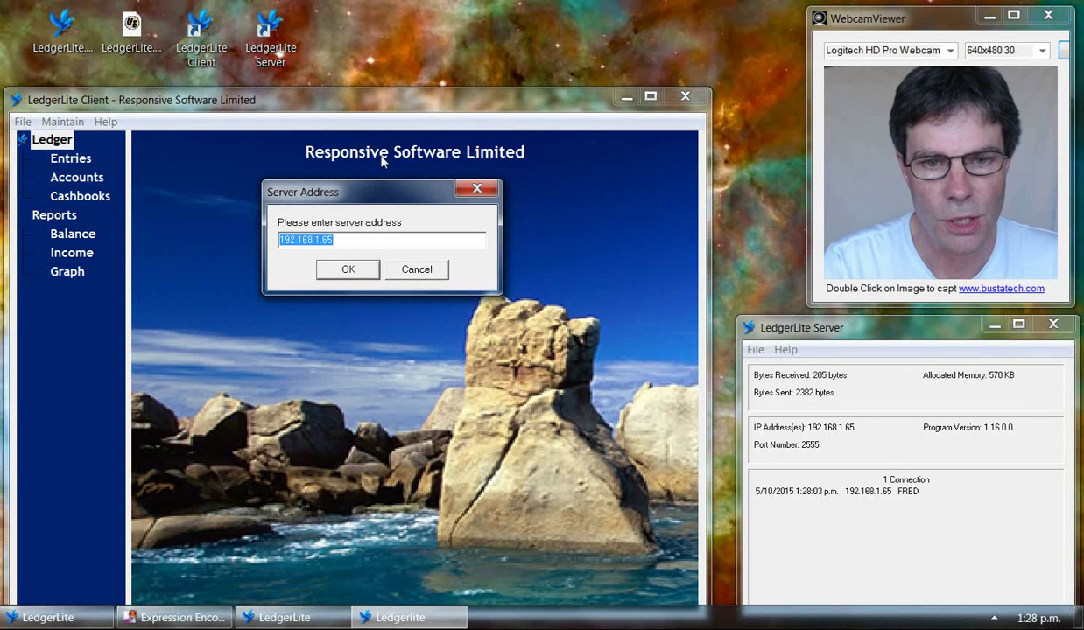
left_click(350, 271)
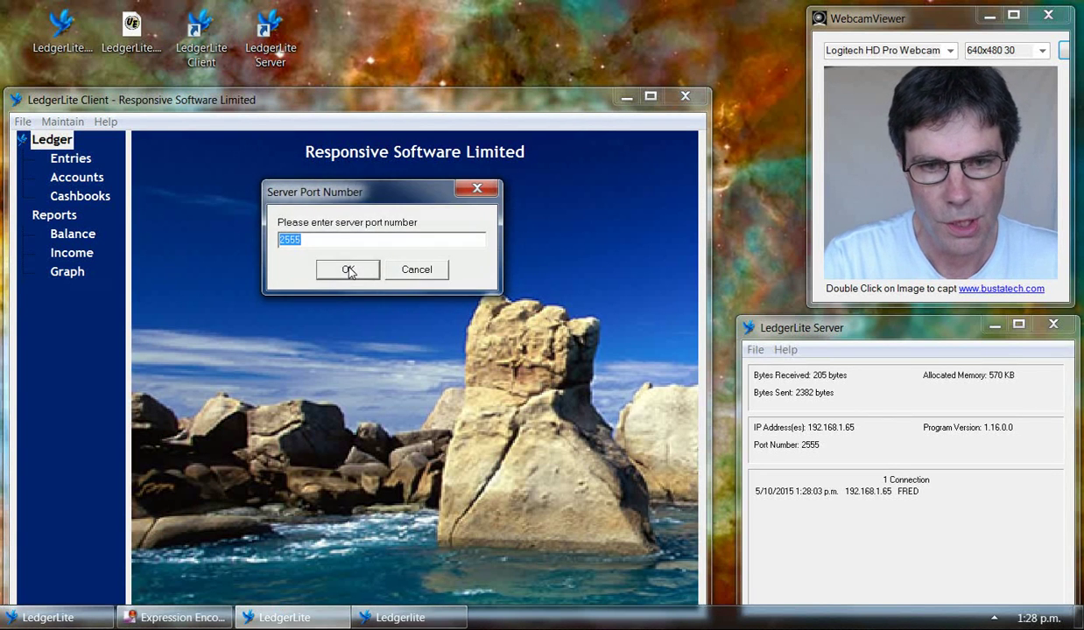
left_click(349, 272)
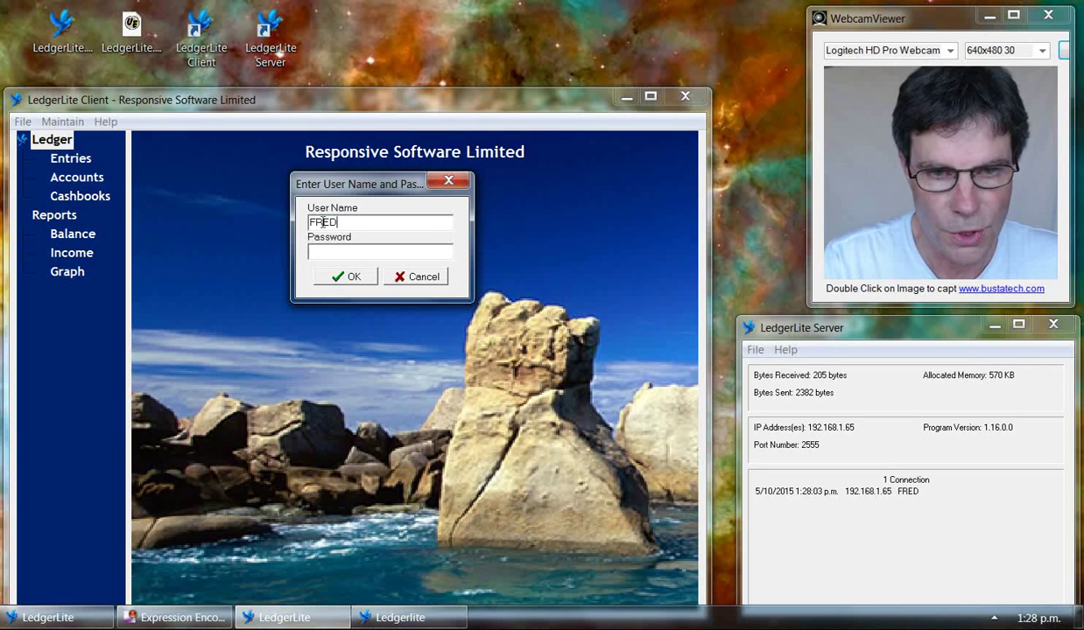
double_click(322, 222)
type("tom")
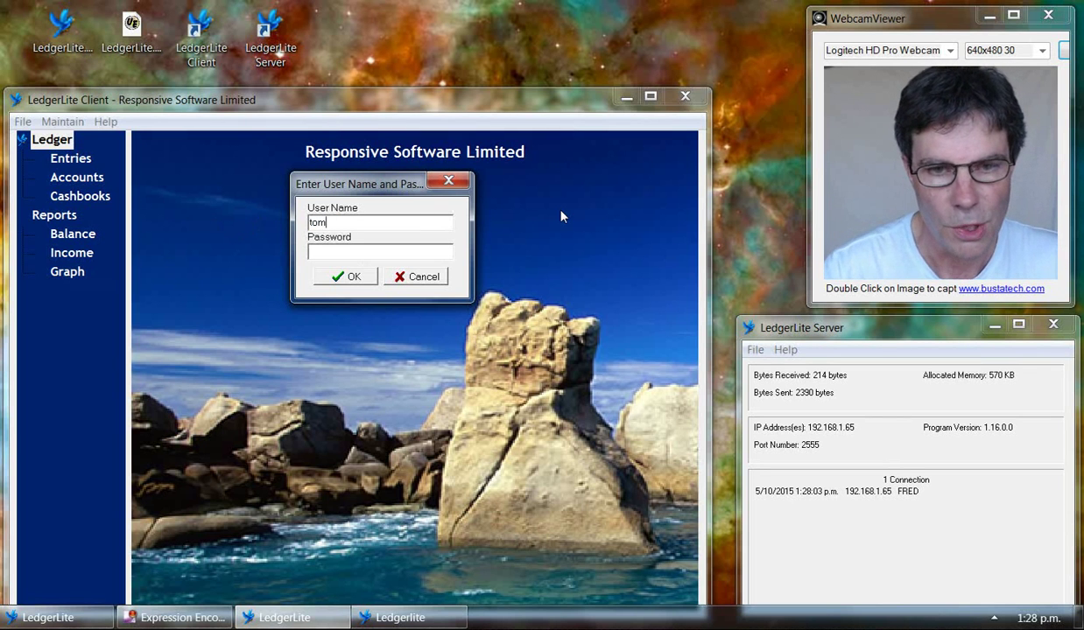
key("Return")
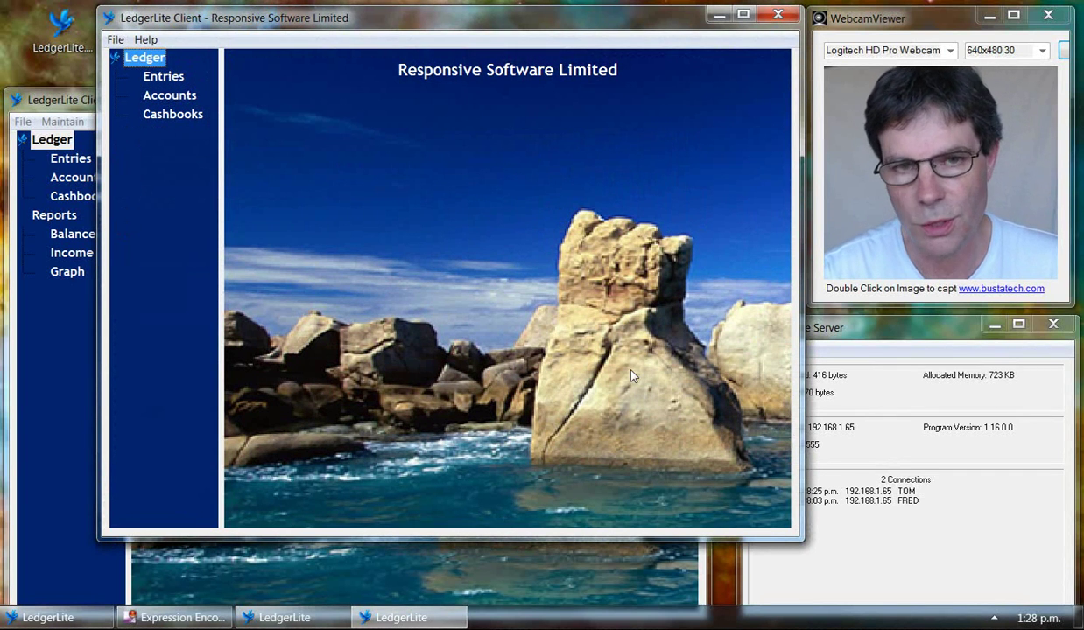
left_click(906, 381)
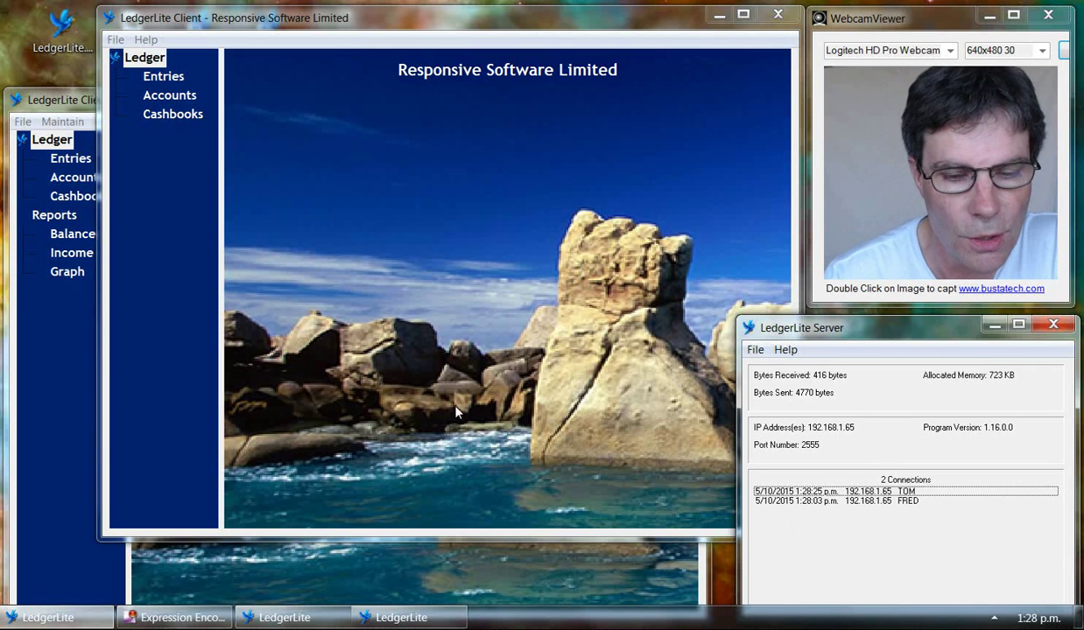
- Bring the non-administrator user's client window to the front and nudge it slightly
left_click(412, 556)
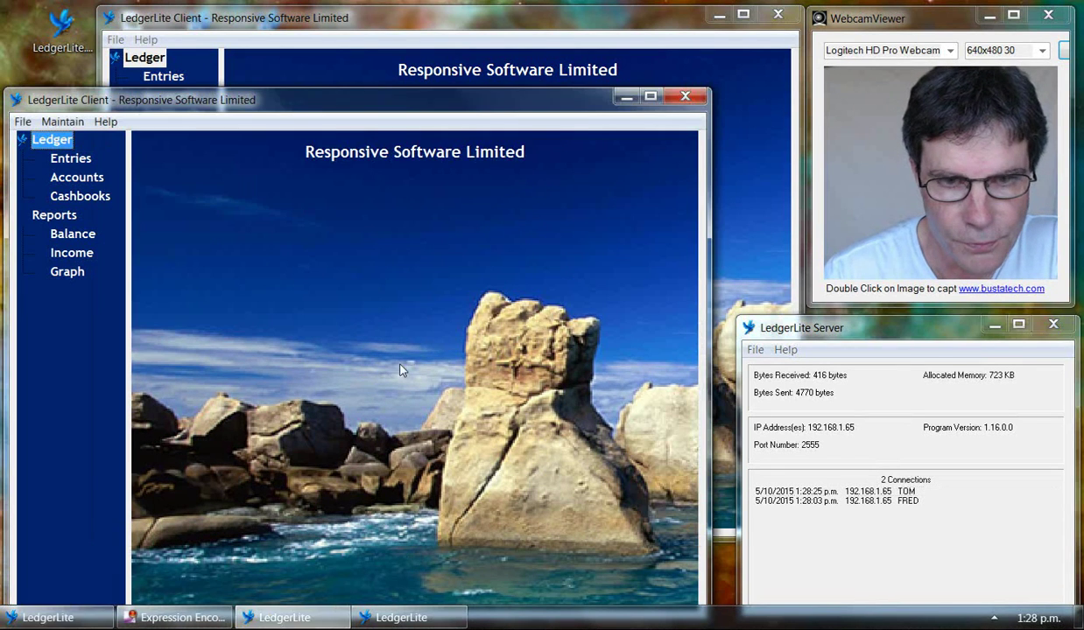
left_click(402, 77)
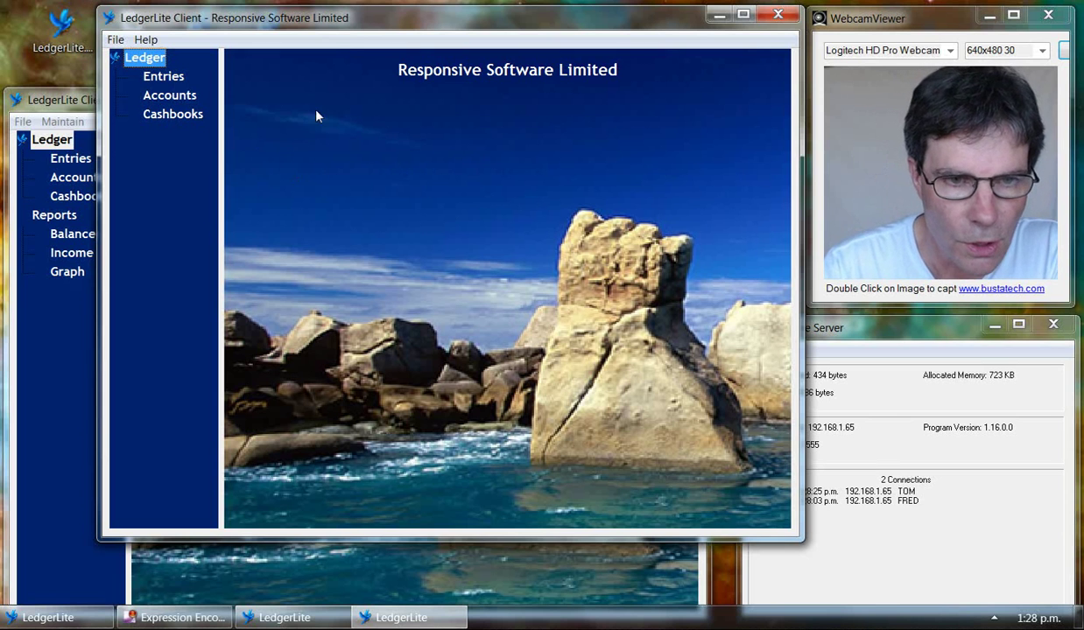
left_click_drag(322, 14, 326, 11)
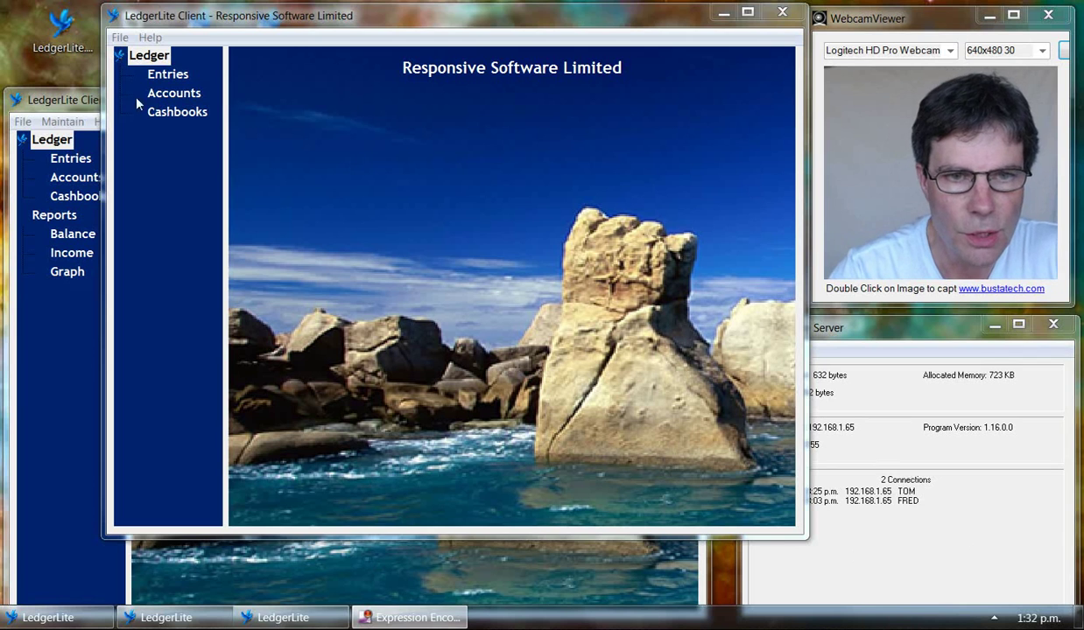
left_click(340, 118)
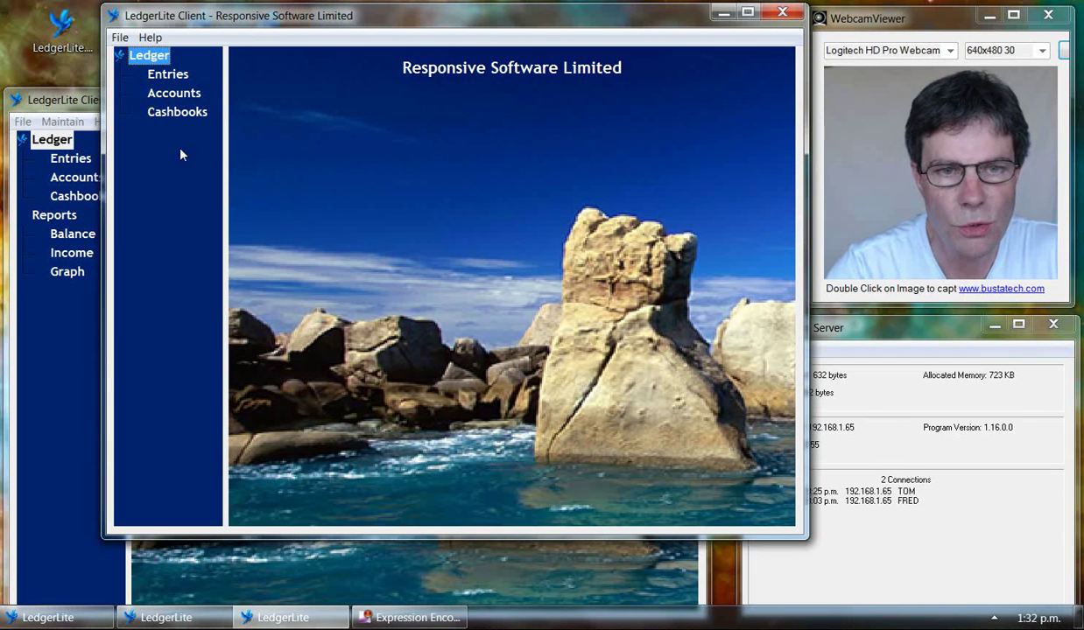
- Visit Entries, then Accounts, and end on Cashbooks in the non-administrator client's tree
left_click(166, 77)
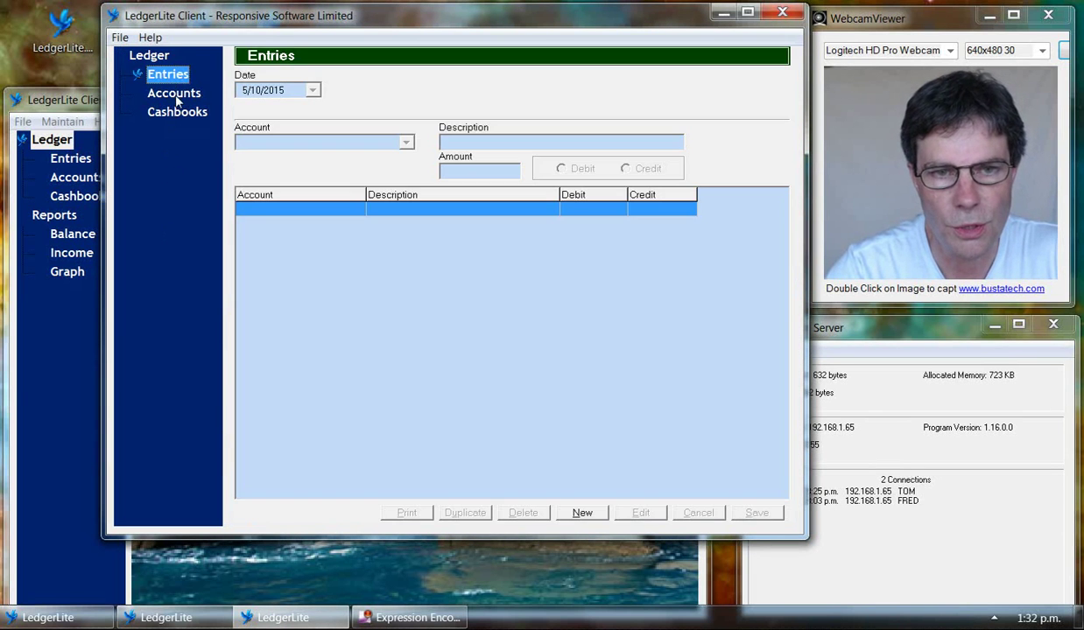
left_click(176, 96)
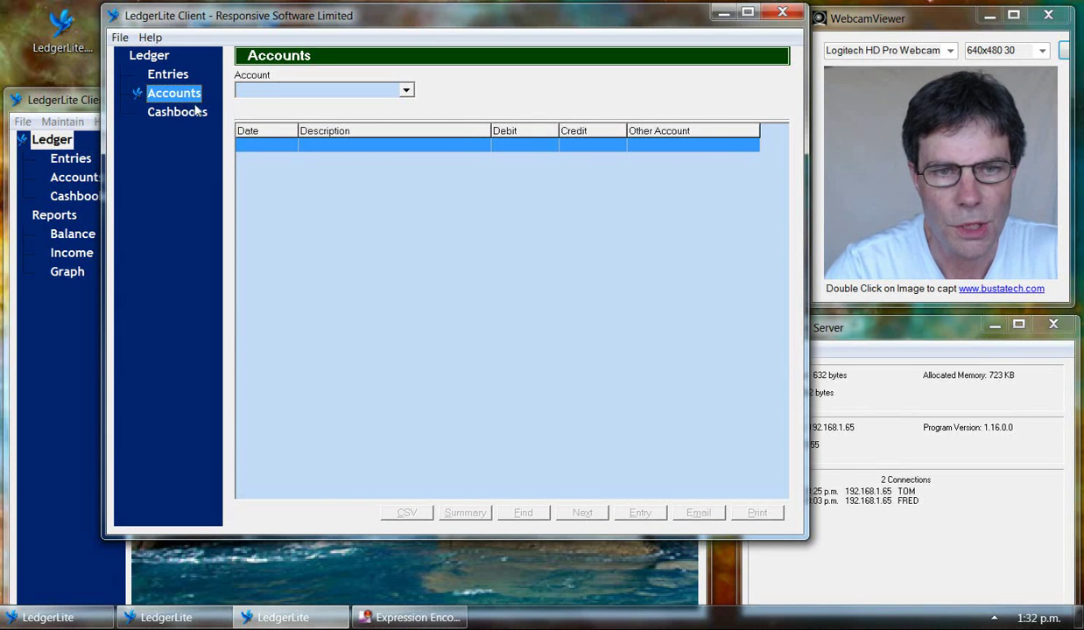
left_click(190, 114)
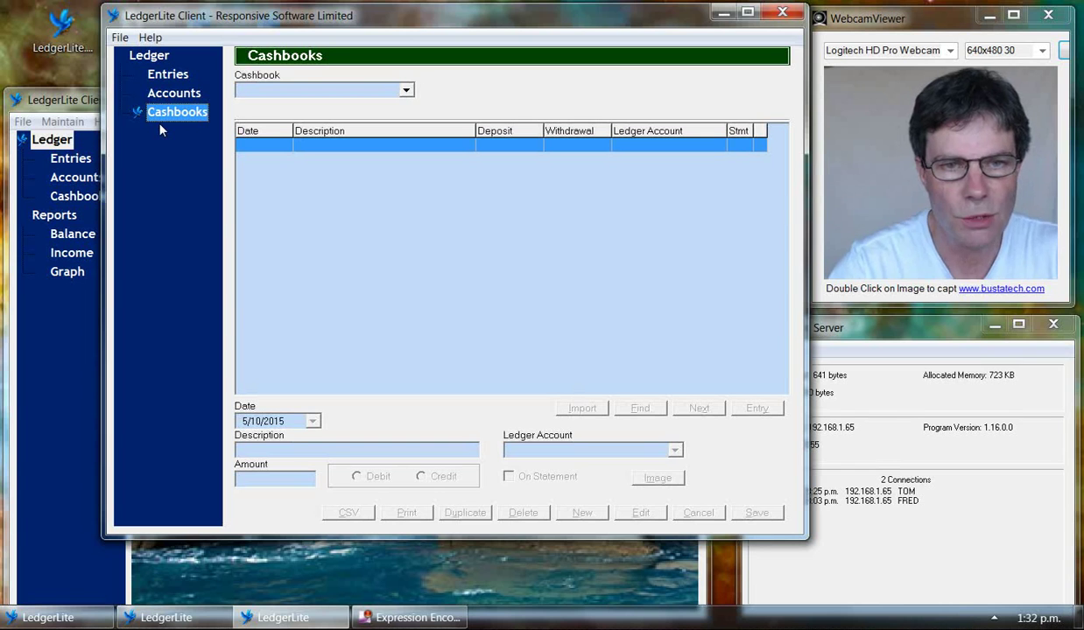